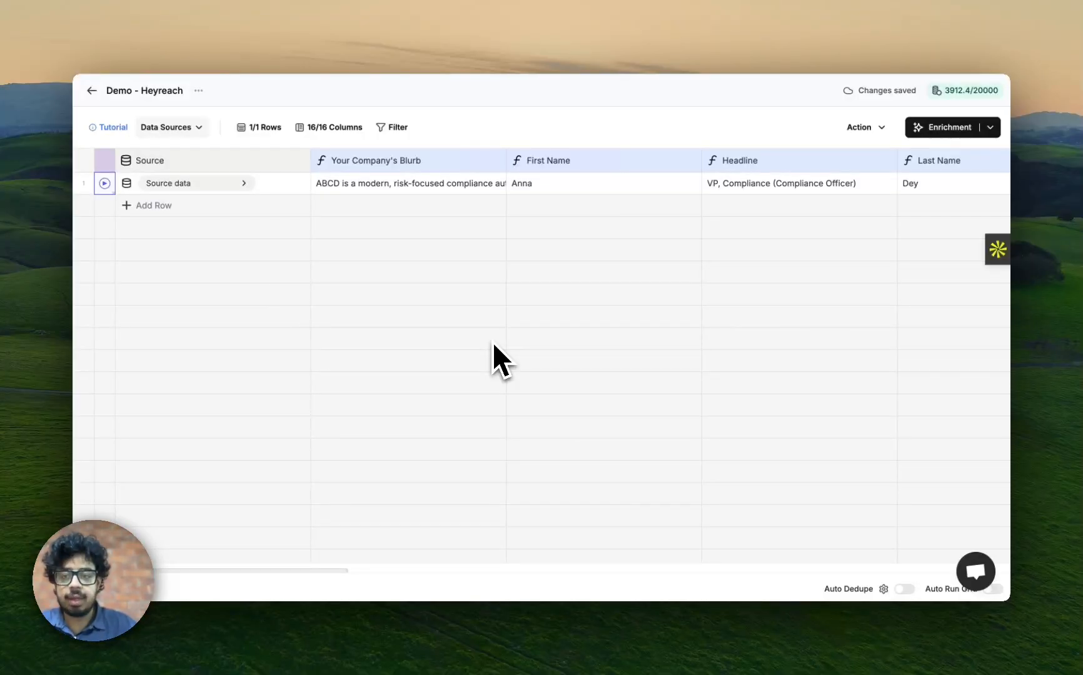
Review the grid's columns from the company blurb and lead details through to the website audit and value proposition.
{"action": "scroll", "coordinate": [430, 288], "scroll_direction": "right", "scroll_amount": 6}
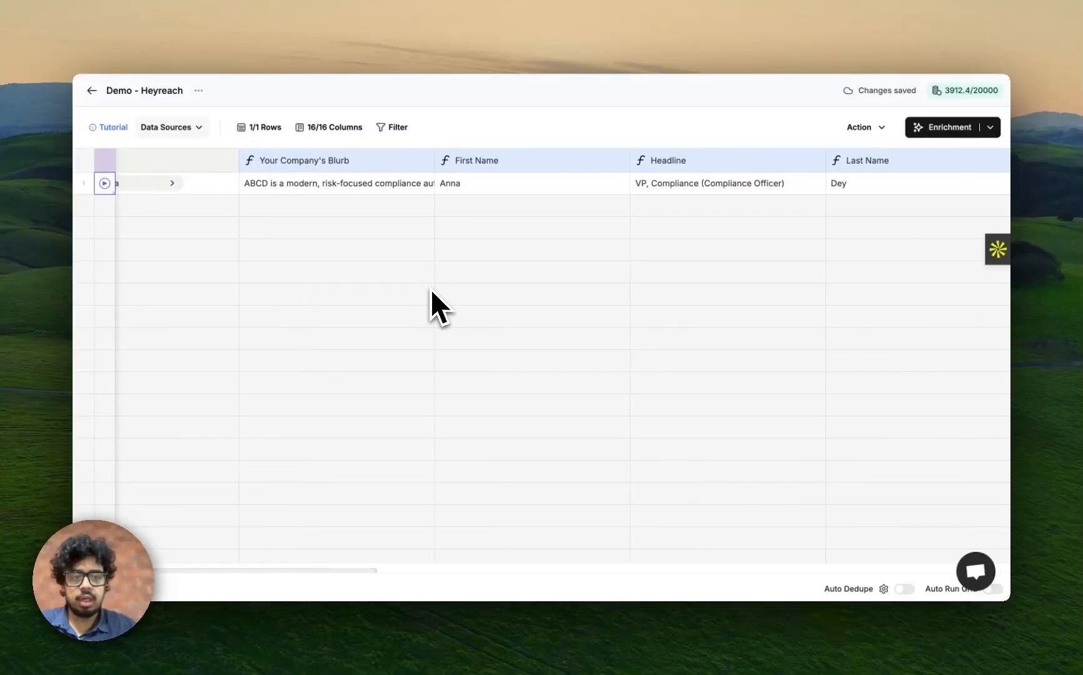
{"action": "scroll", "coordinate": [431, 290], "scroll_direction": "right", "scroll_amount": 10}
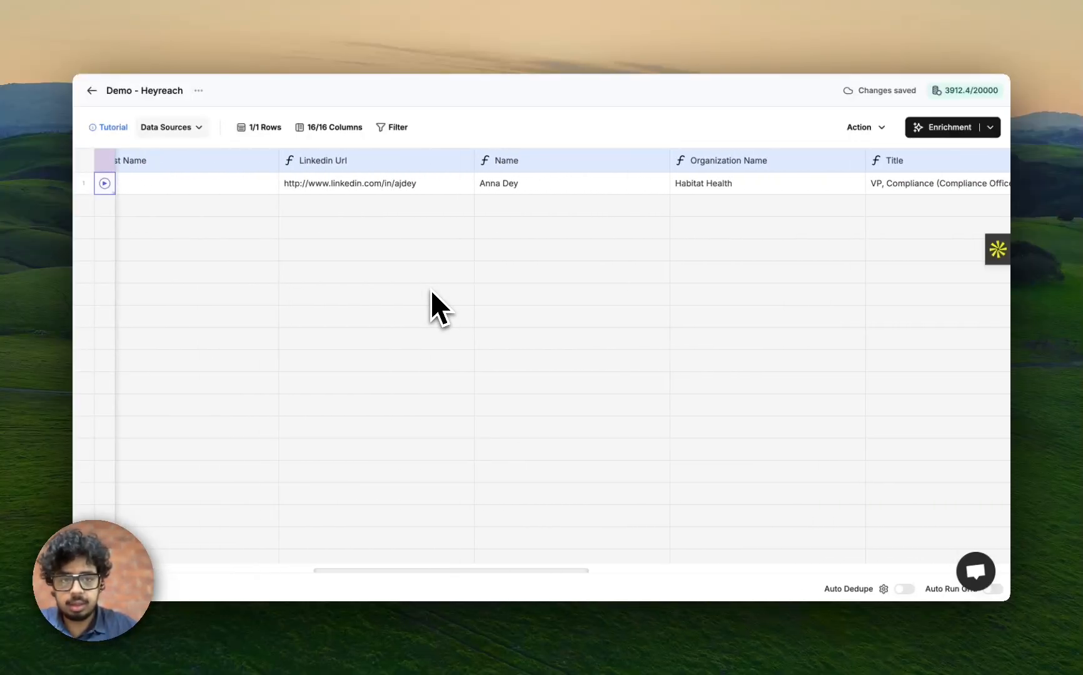
{"action": "scroll", "coordinate": [430, 289], "scroll_direction": "right", "scroll_amount": 8}
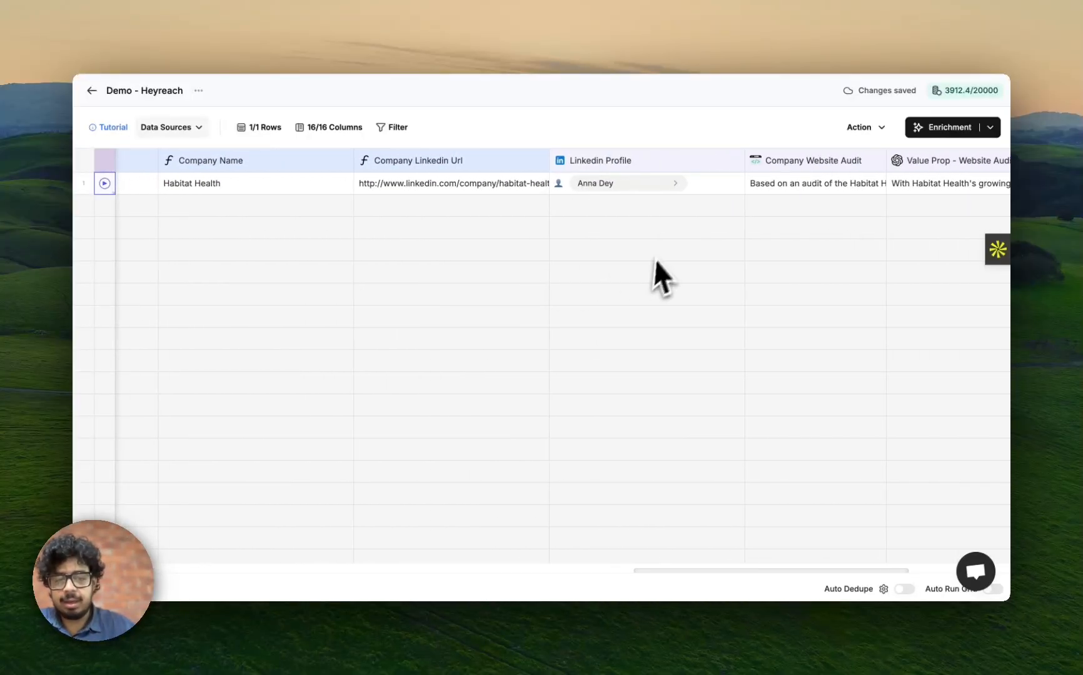
{"action": "scroll", "coordinate": [679, 210], "scroll_direction": "right", "scroll_amount": 3}
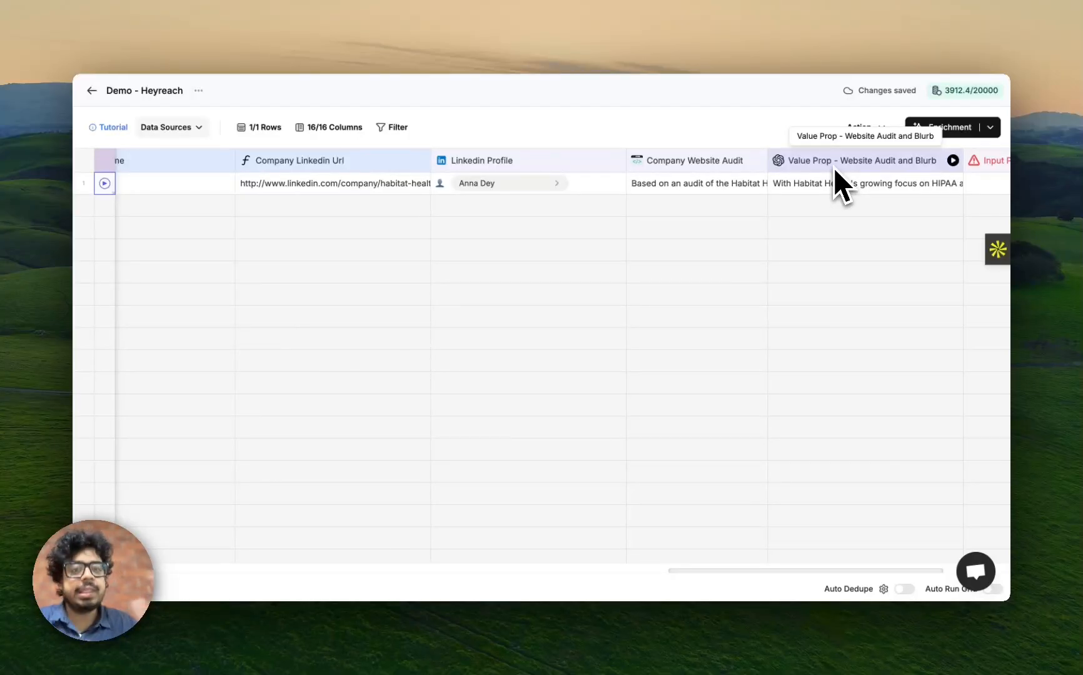
{"action": "scroll", "coordinate": [609, 350], "scroll_direction": "left", "scroll_amount": 10}
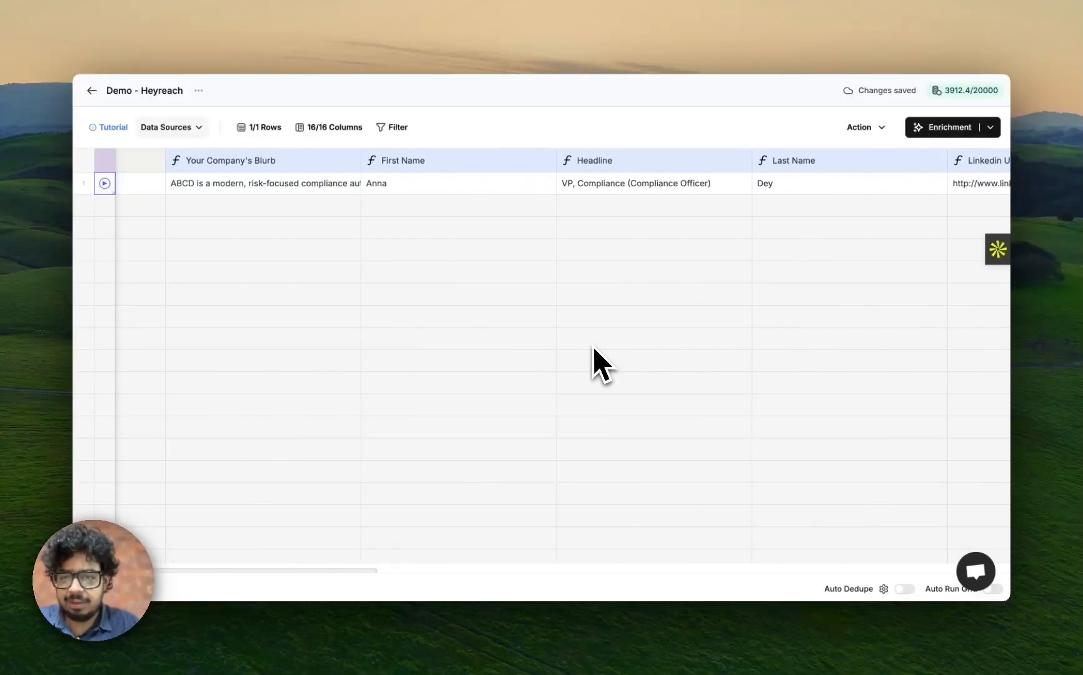
{"action": "scroll", "coordinate": [581, 350], "scroll_direction": "left", "scroll_amount": 2}
{"action": "scroll", "coordinate": [494, 281], "scroll_direction": "right", "scroll_amount": 10}
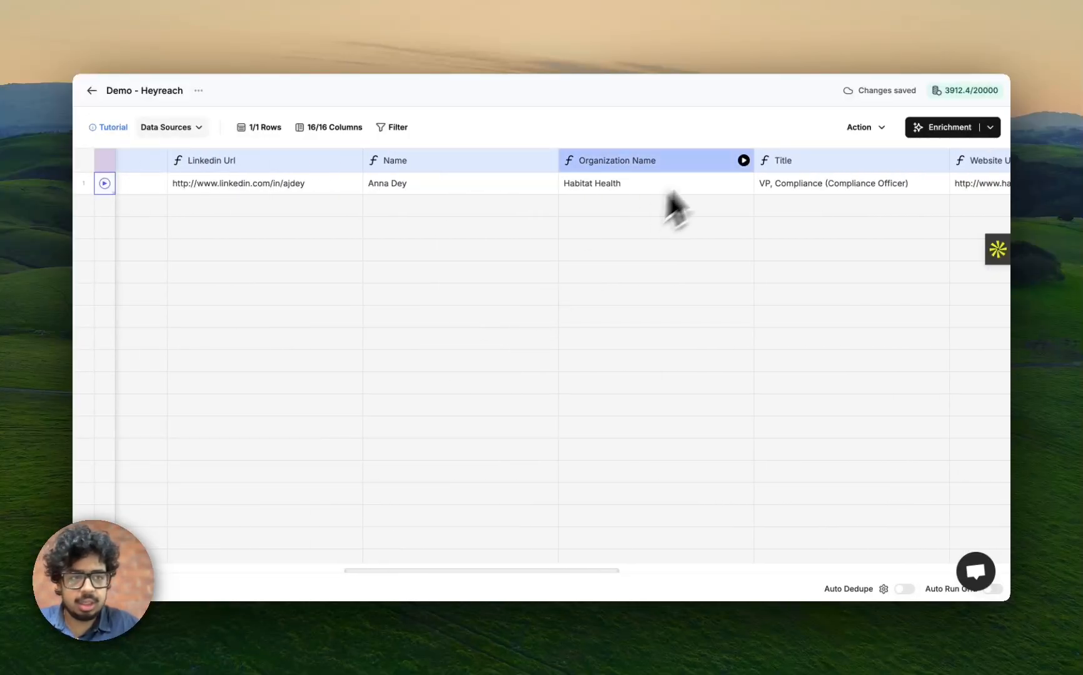
{"action": "scroll", "coordinate": [688, 200], "scroll_direction": "right", "scroll_amount": 10}
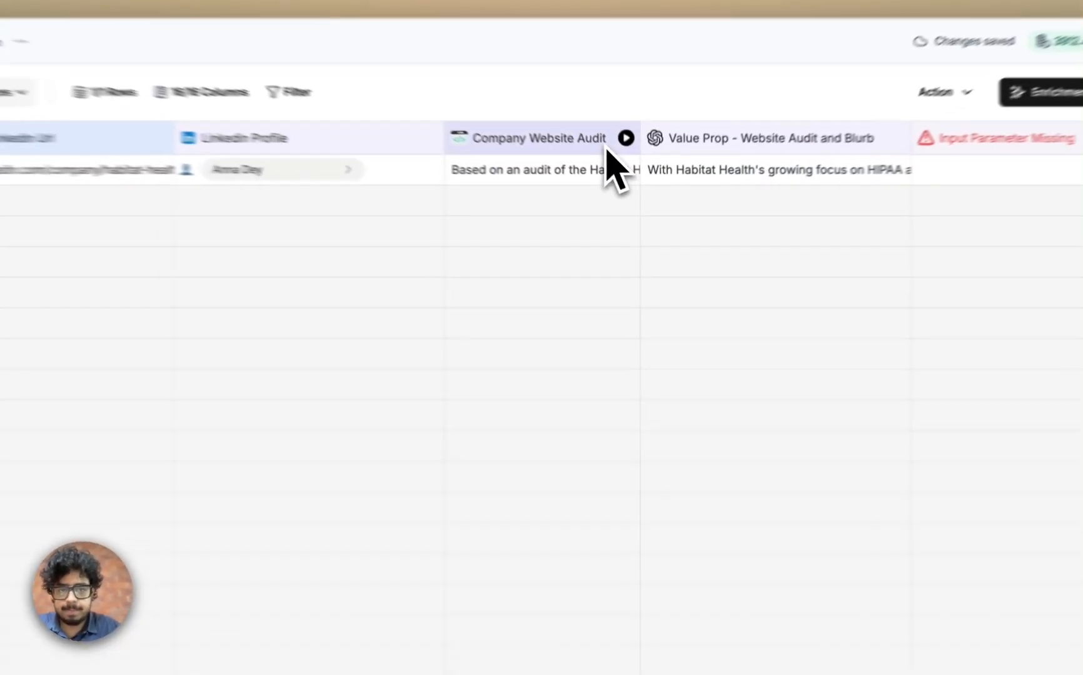
Examine the Company Website Audit column's configuration, including its website URL source and BitAgent prompt.
{"action": "left_click", "coordinate": [607, 149]}
{"action": "scroll", "coordinate": [554, 488], "scroll_direction": "down", "scroll_amount": 2}
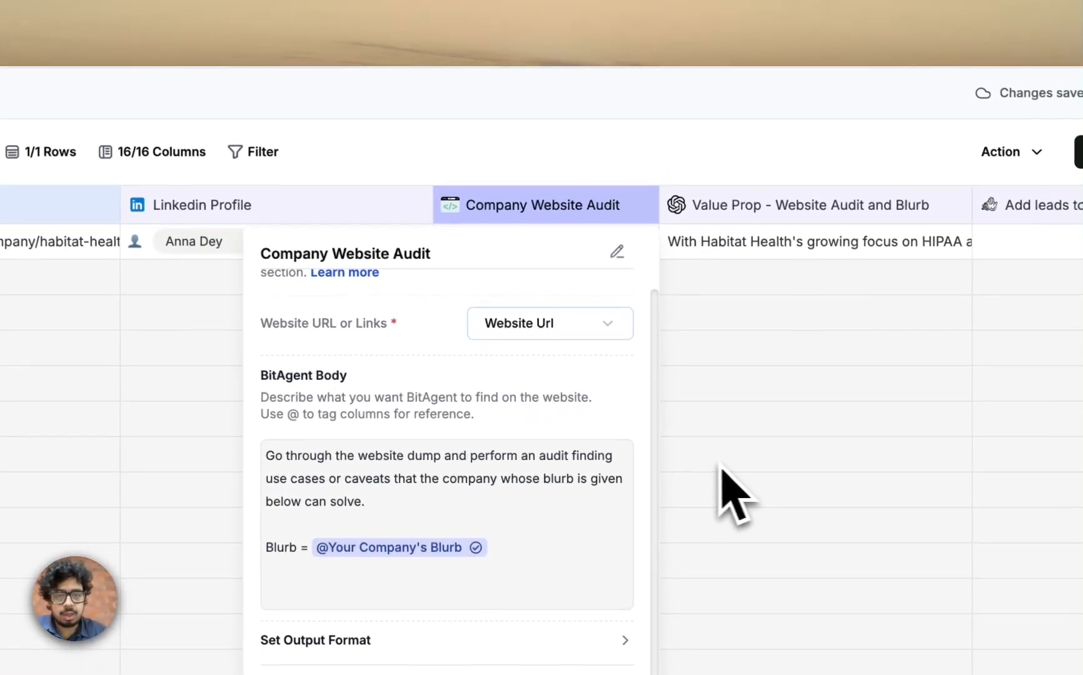
{"action": "left_click", "coordinate": [810, 323]}
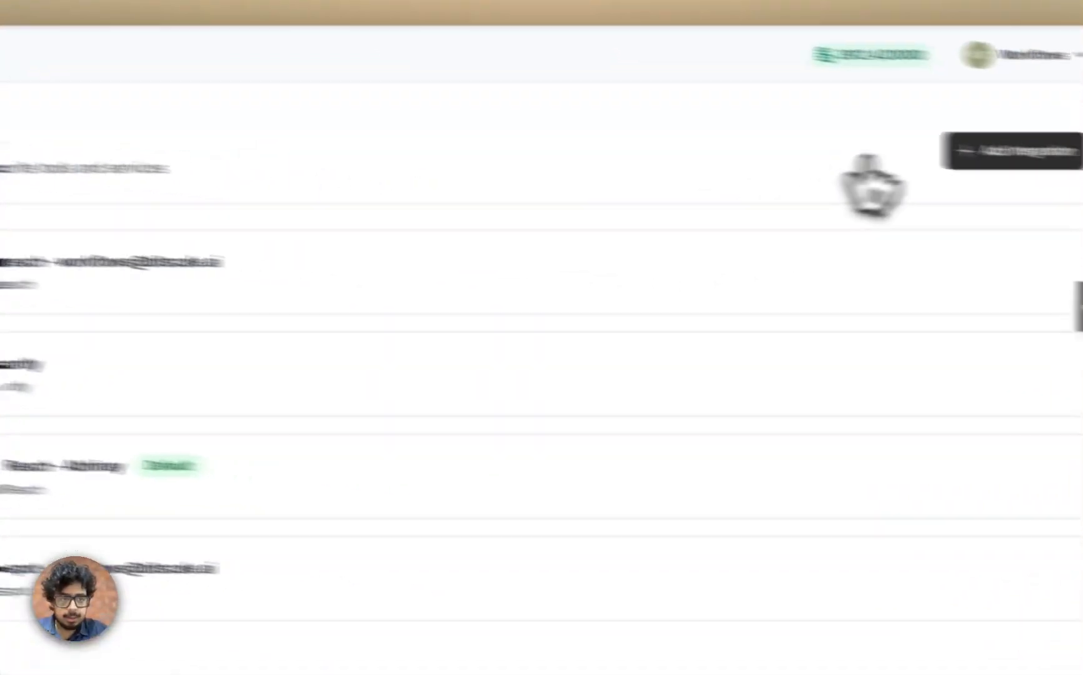
Start adding a HeyReach integration in Bitscale, and switch to HeyReach to open its integrations settings containing the API key option.
{"action": "left_click", "coordinate": [870, 145]}
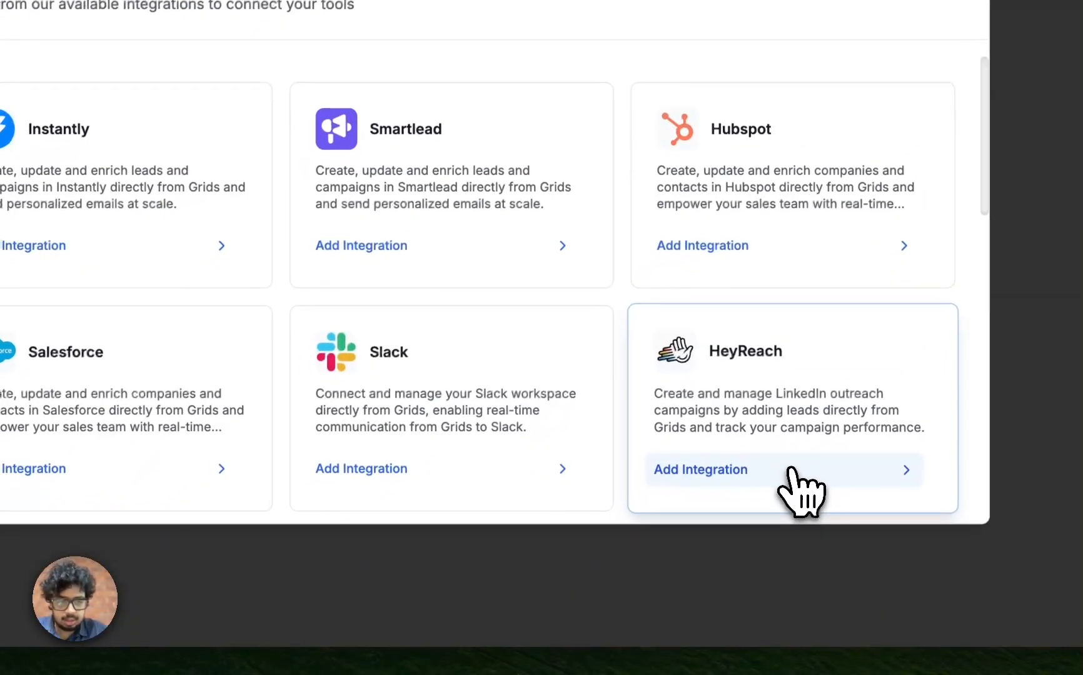
{"action": "left_click", "coordinate": [791, 479]}
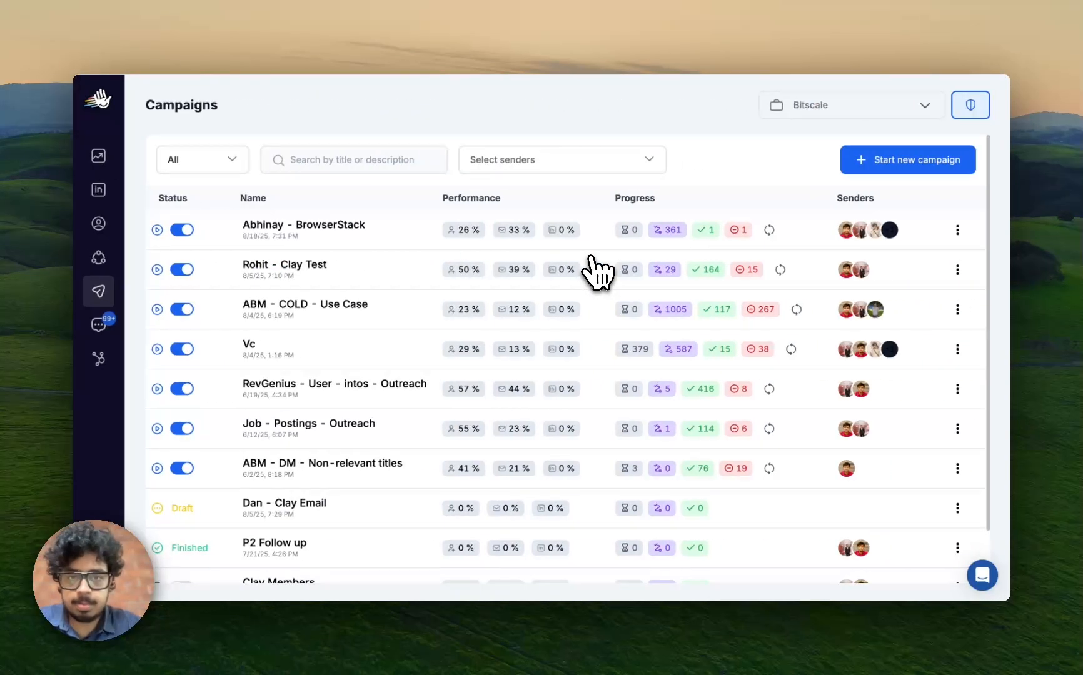
{"action": "left_click", "coordinate": [98, 550]}
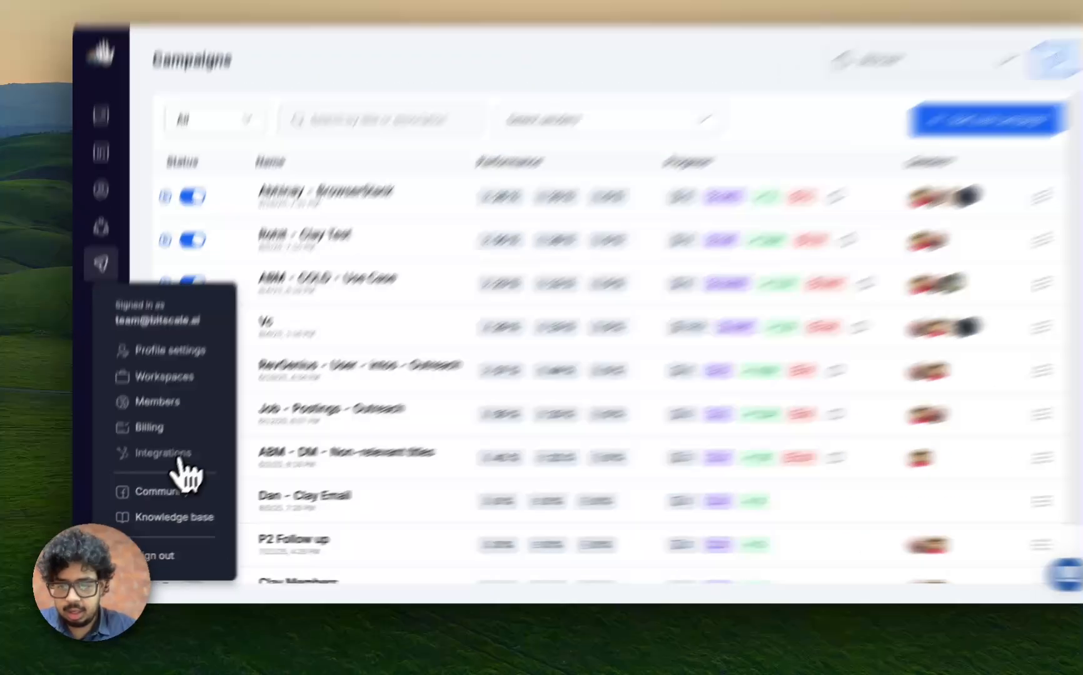
{"action": "left_click", "coordinate": [178, 463]}
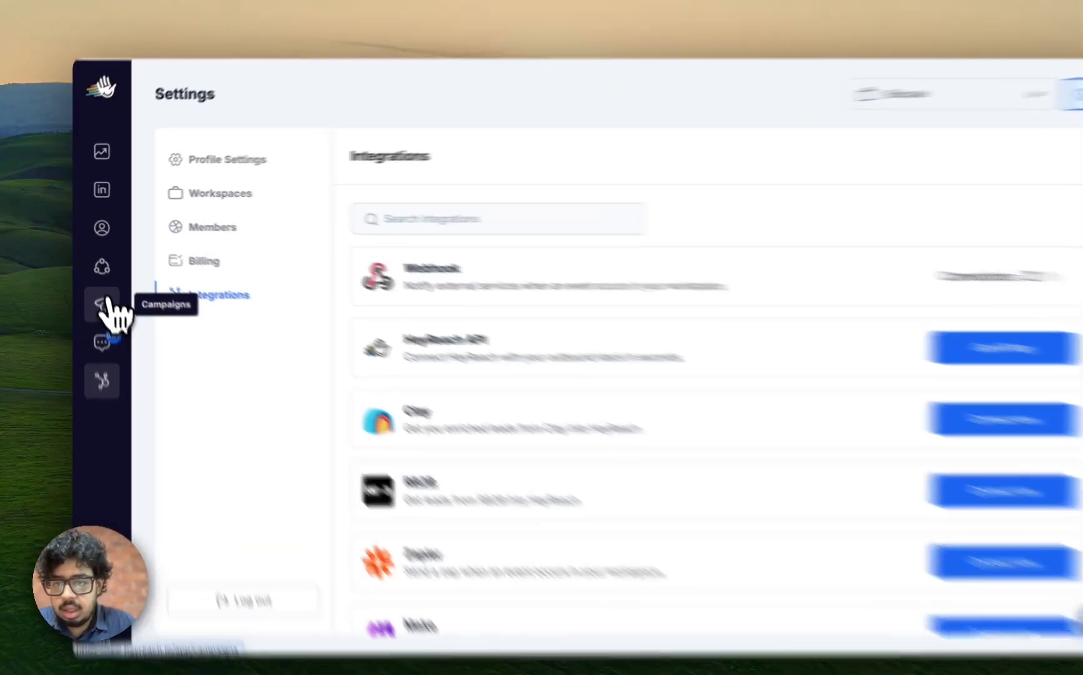
Create a new HeyReach campaign named Demo.
{"action": "left_click", "coordinate": [107, 306]}
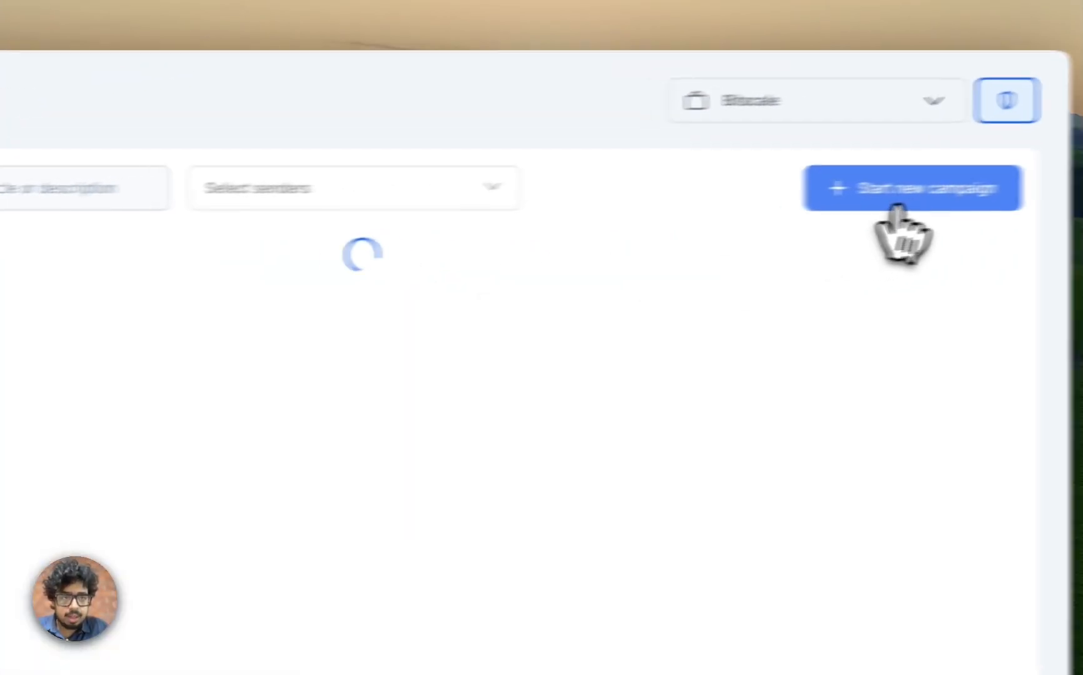
{"action": "left_click", "coordinate": [862, 197]}
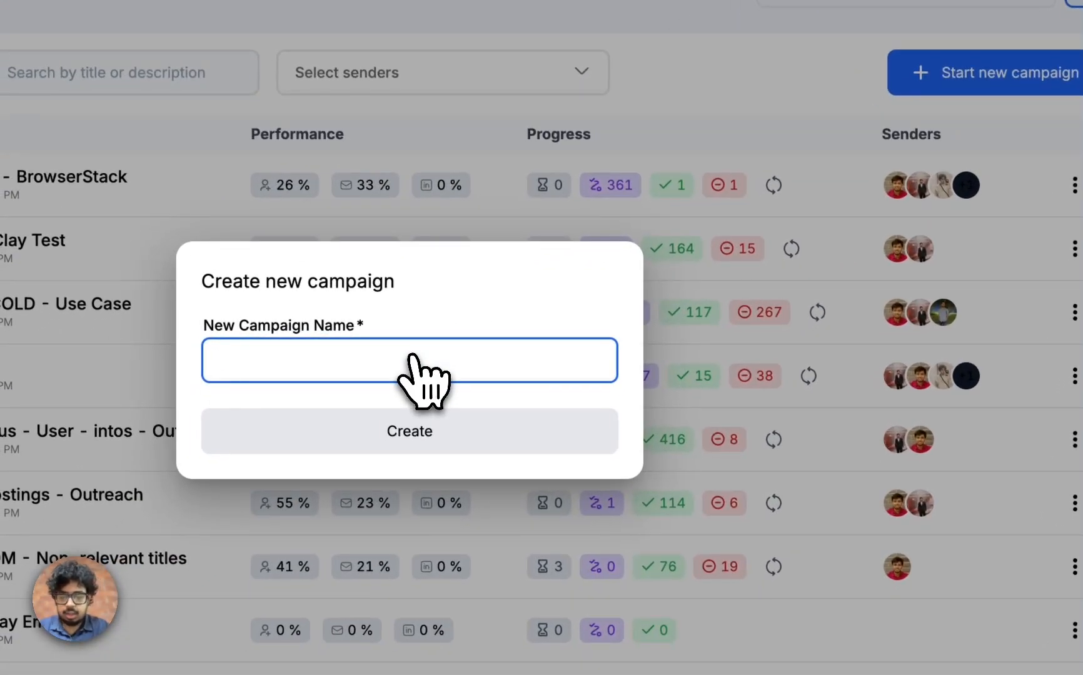
{"action": "type", "text": "Demo"}
{"action": "left_click", "coordinate": [444, 432]}
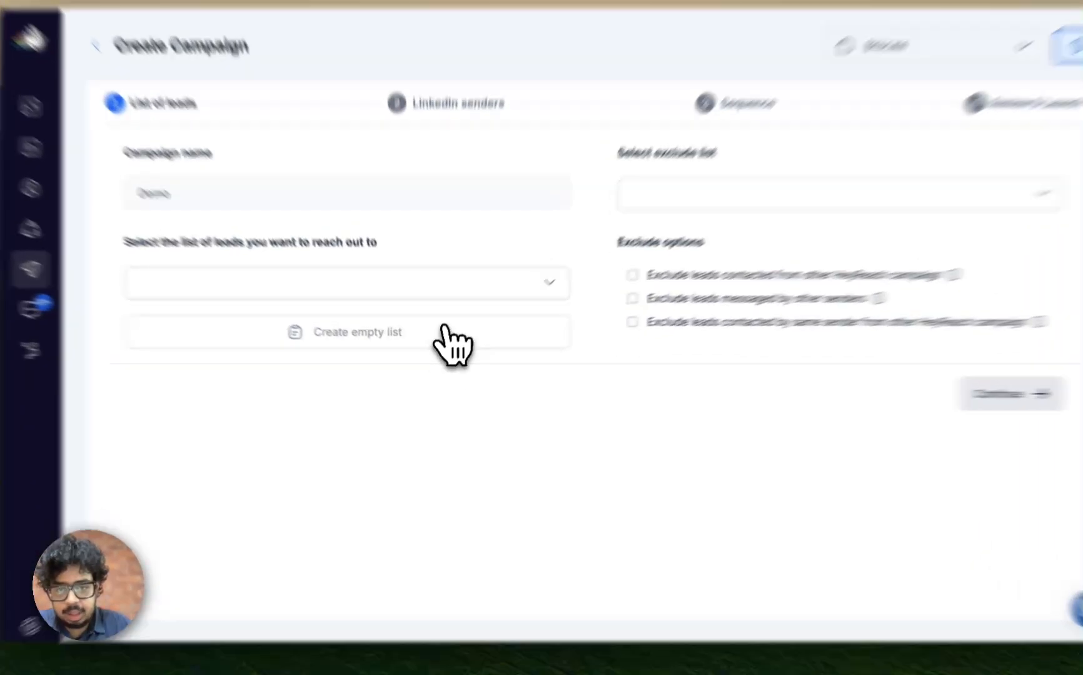
Create an empty lead list named Demo for the campaign and proceed to the LinkedIn senders stage.
{"action": "left_click", "coordinate": [440, 351]}
{"action": "left_click", "coordinate": [458, 307]}
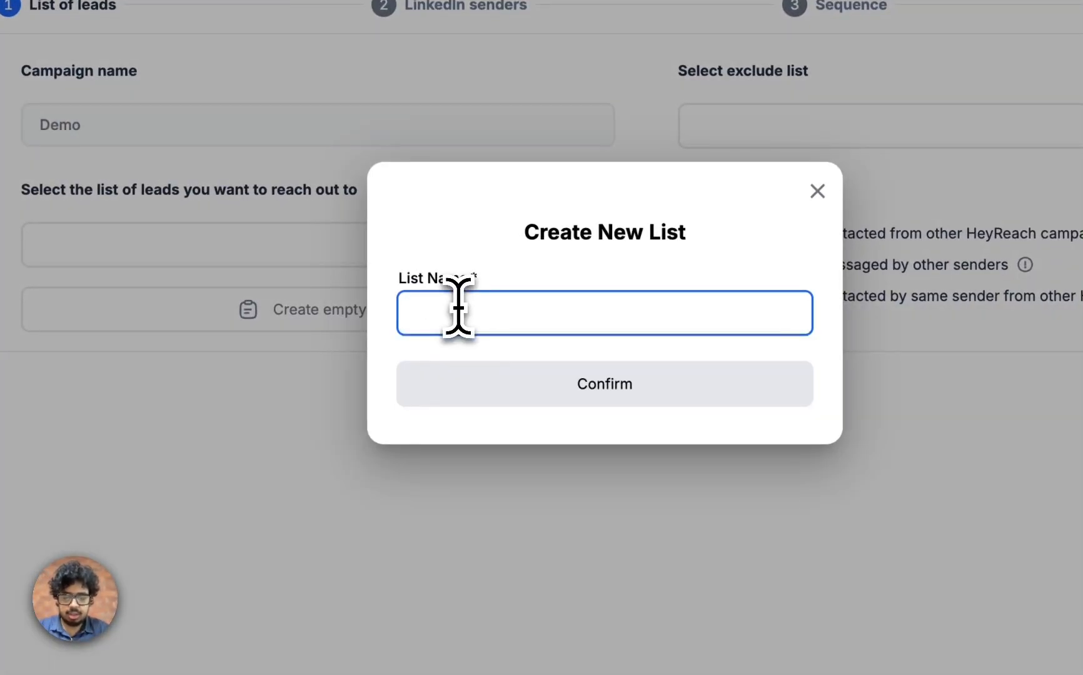
{"action": "type", "text": "D"}
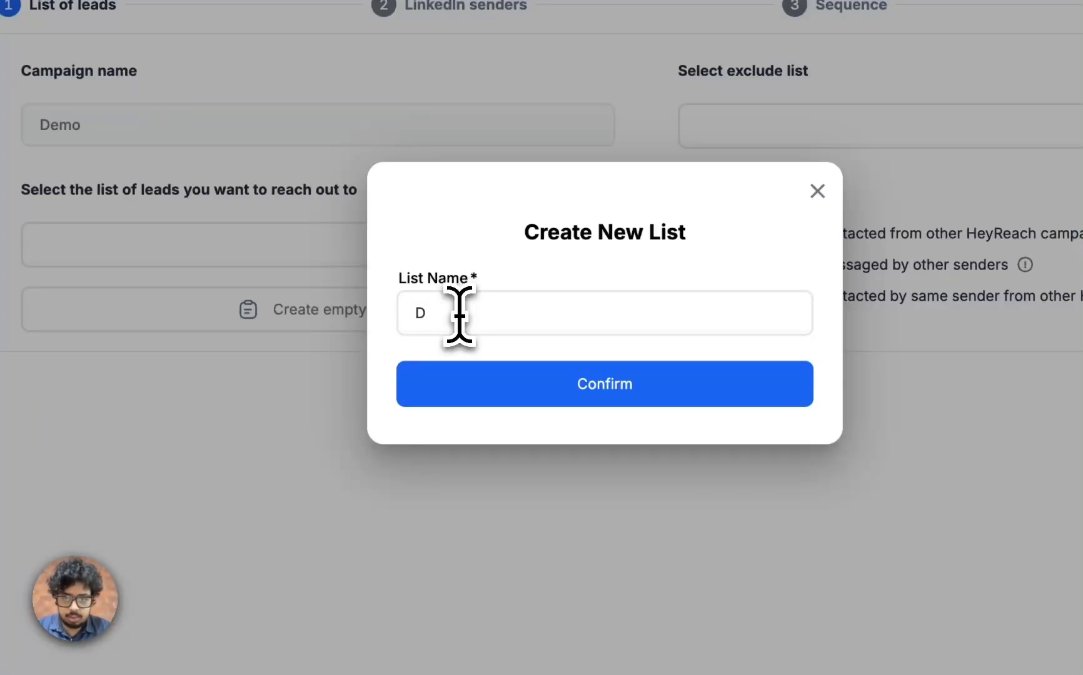
{"action": "left_click", "coordinate": [459, 308]}
{"action": "type", "text": "emo"}
{"action": "left_click", "coordinate": [551, 379]}
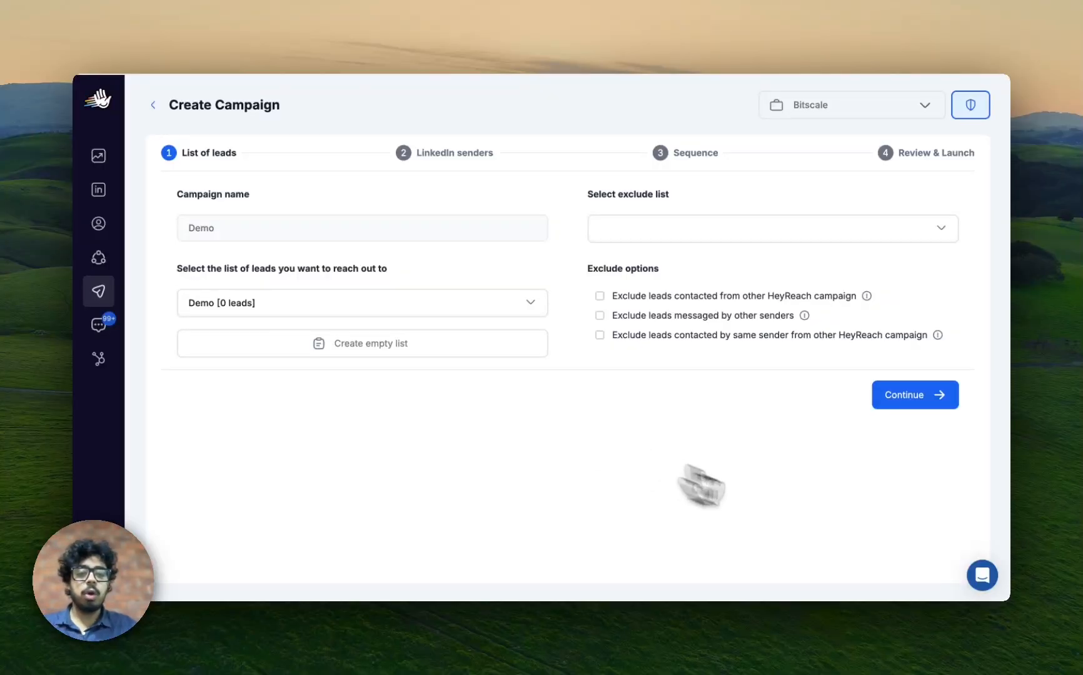
{"action": "left_click", "coordinate": [911, 400]}
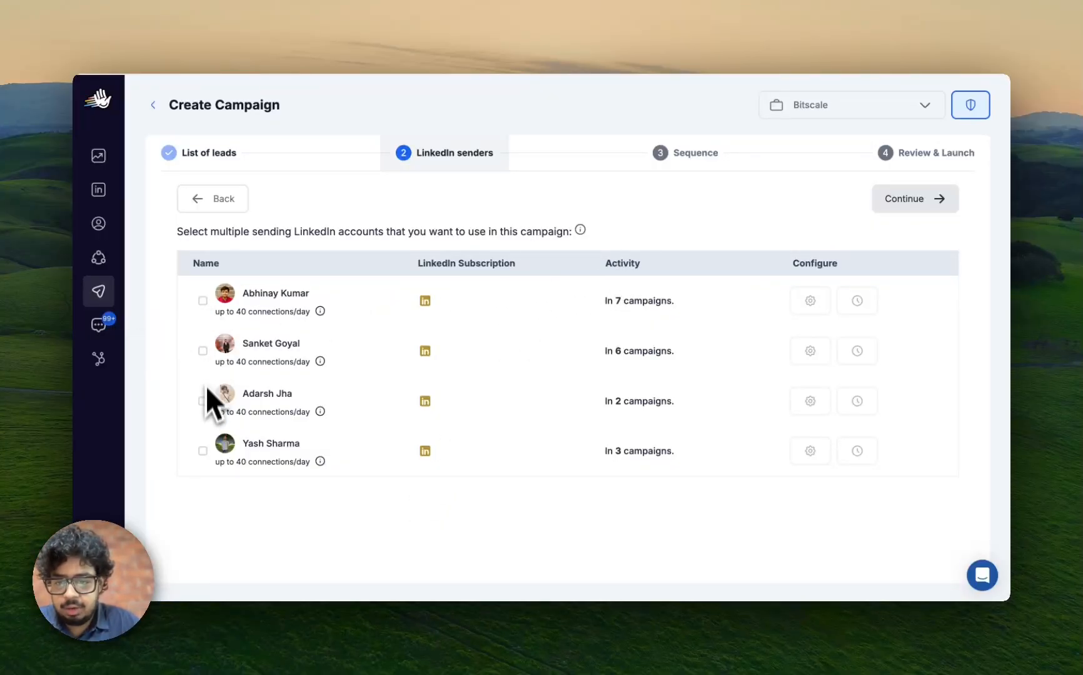
Select the third listed LinkedIn account as sender and continue to the sequence stage, accepting its use in multiple campaigns.
{"action": "left_click", "coordinate": [202, 401]}
{"action": "left_click", "coordinate": [923, 200]}
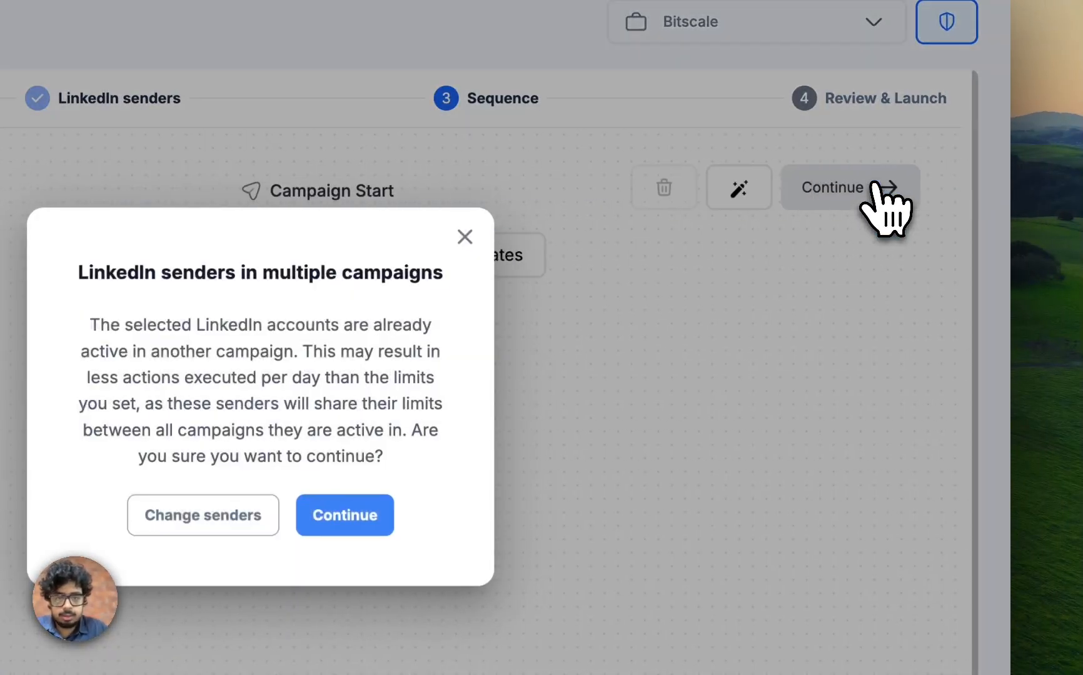
{"action": "left_click", "coordinate": [367, 515]}
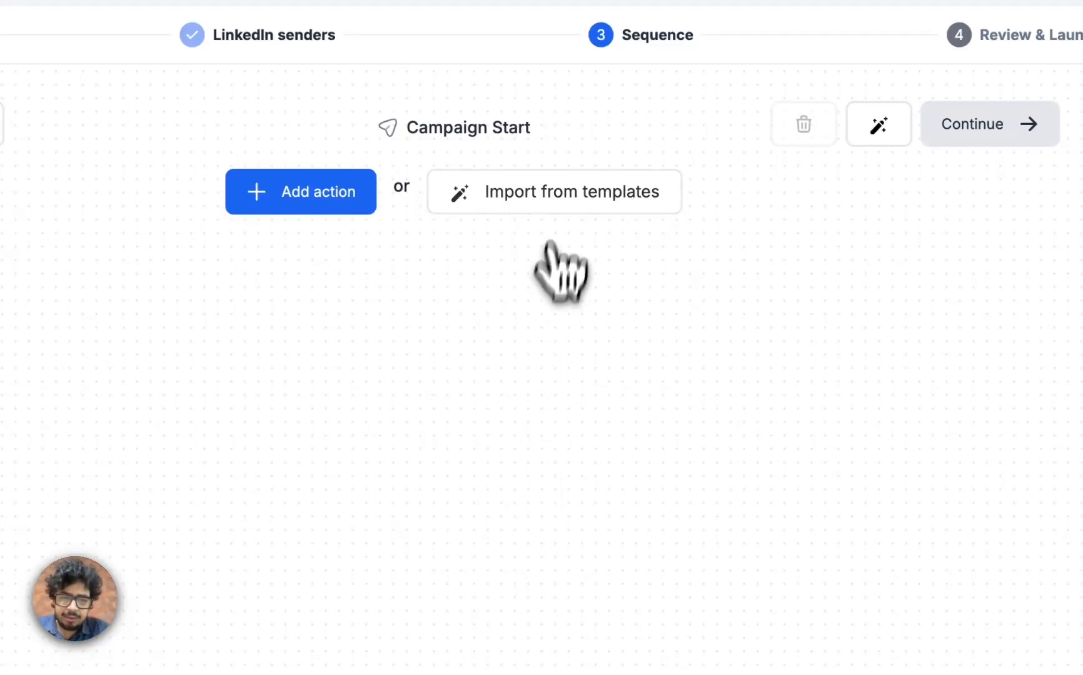
Import the Value-First Outreach template as the campaign's sequence.
{"action": "left_click", "coordinate": [555, 199]}
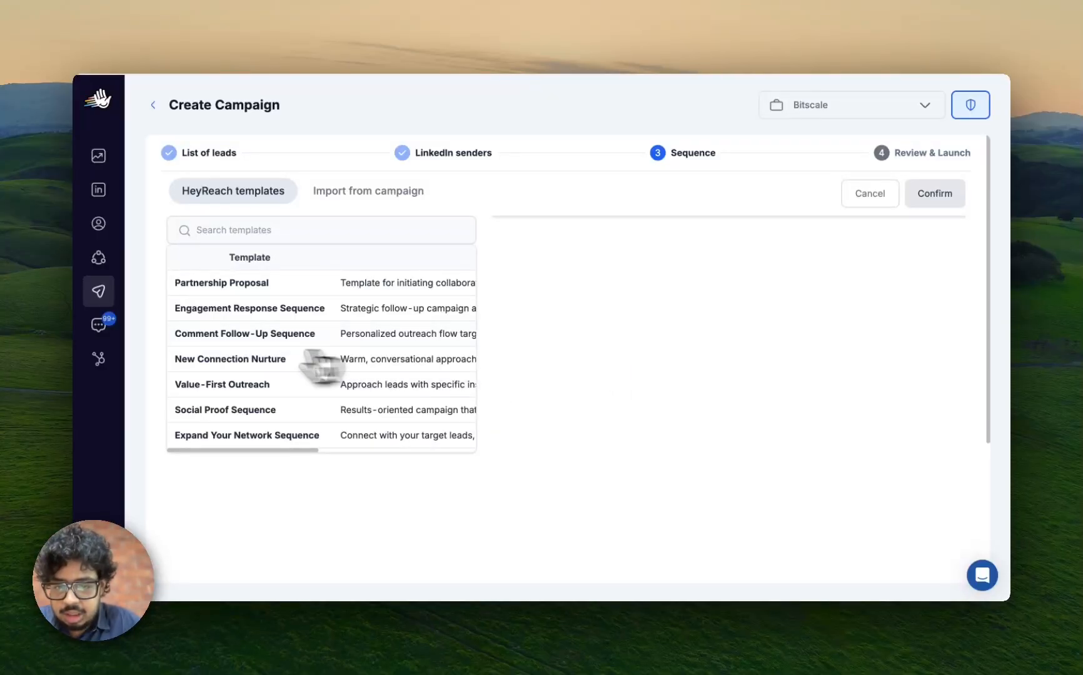
{"action": "left_click", "coordinate": [260, 390]}
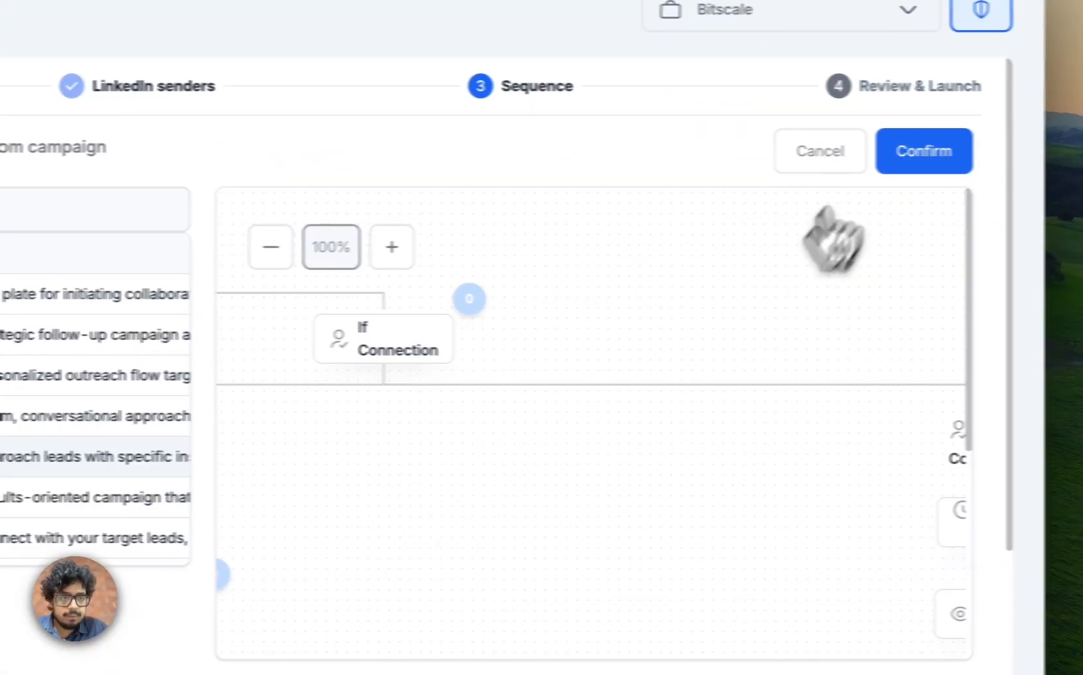
{"action": "left_click", "coordinate": [957, 152]}
Examine the imported sequence's Connected and Not Connected branches, including their delays, connection request, post like and message actions.
{"action": "scroll", "coordinate": [666, 501], "scroll_direction": "right", "scroll_amount": 6}
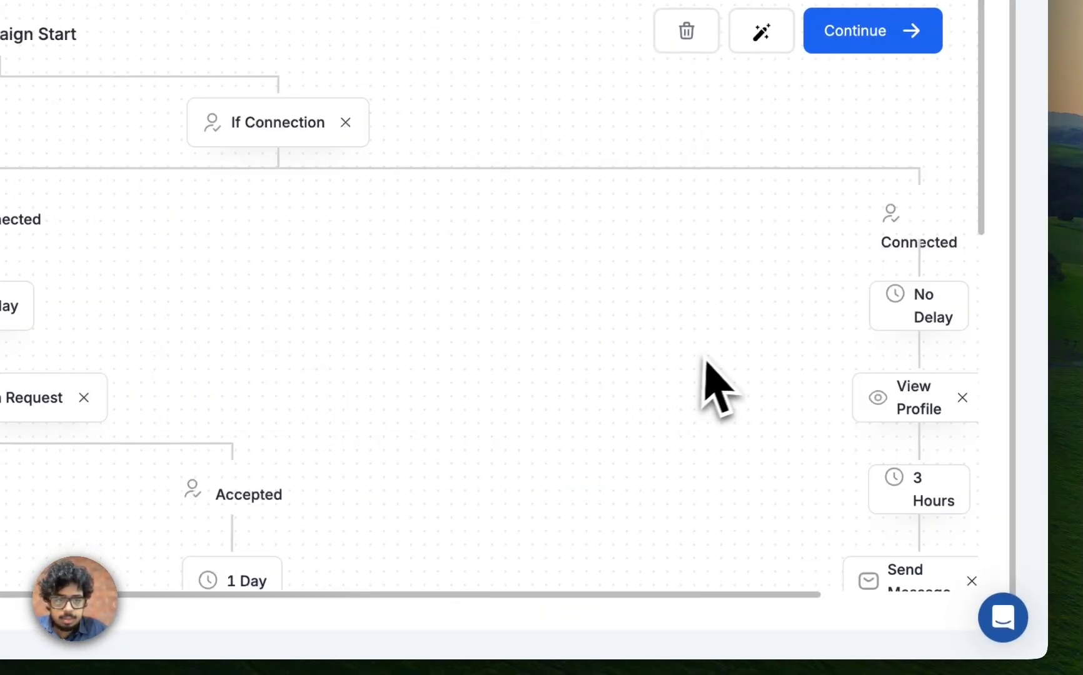
{"action": "scroll", "coordinate": [597, 375], "scroll_direction": "down", "scroll_amount": 5}
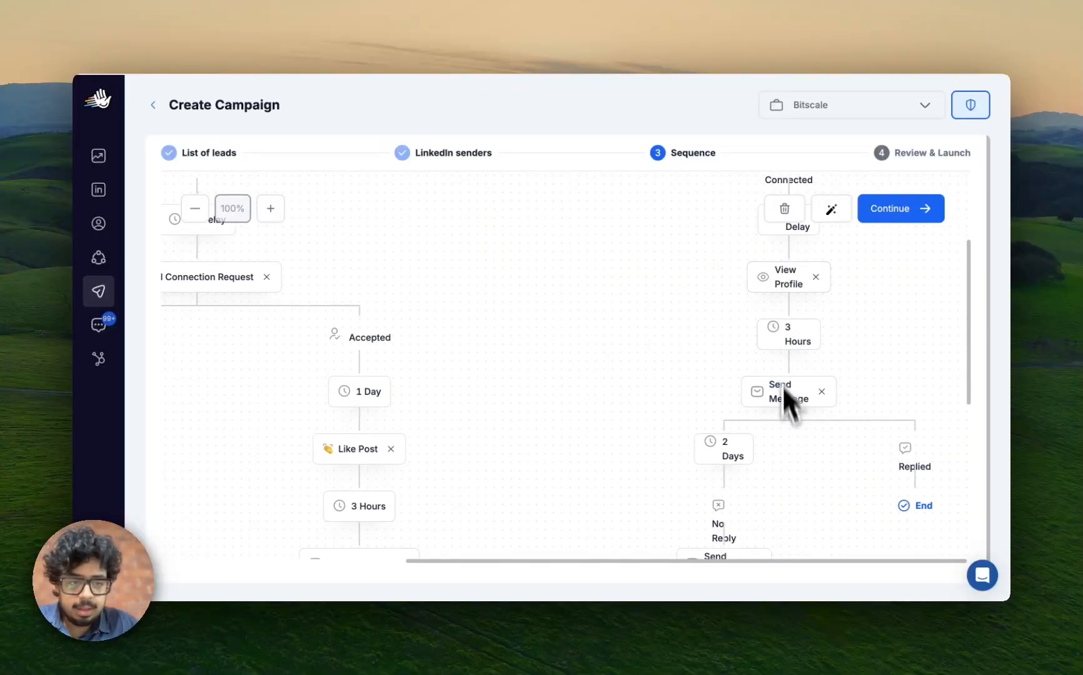
{"action": "scroll", "coordinate": [789, 437], "scroll_direction": "down", "scroll_amount": 3}
{"action": "scroll", "coordinate": [738, 431], "scroll_direction": "down", "scroll_amount": 5}
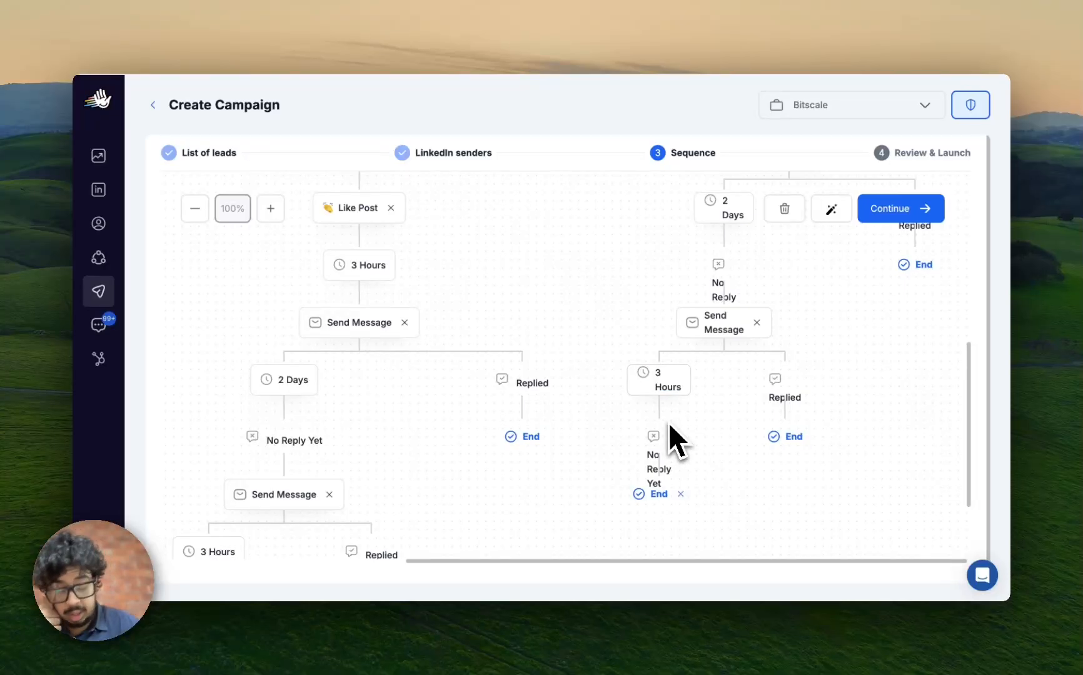
{"action": "scroll", "coordinate": [427, 438], "scroll_direction": "up", "scroll_amount": 6}
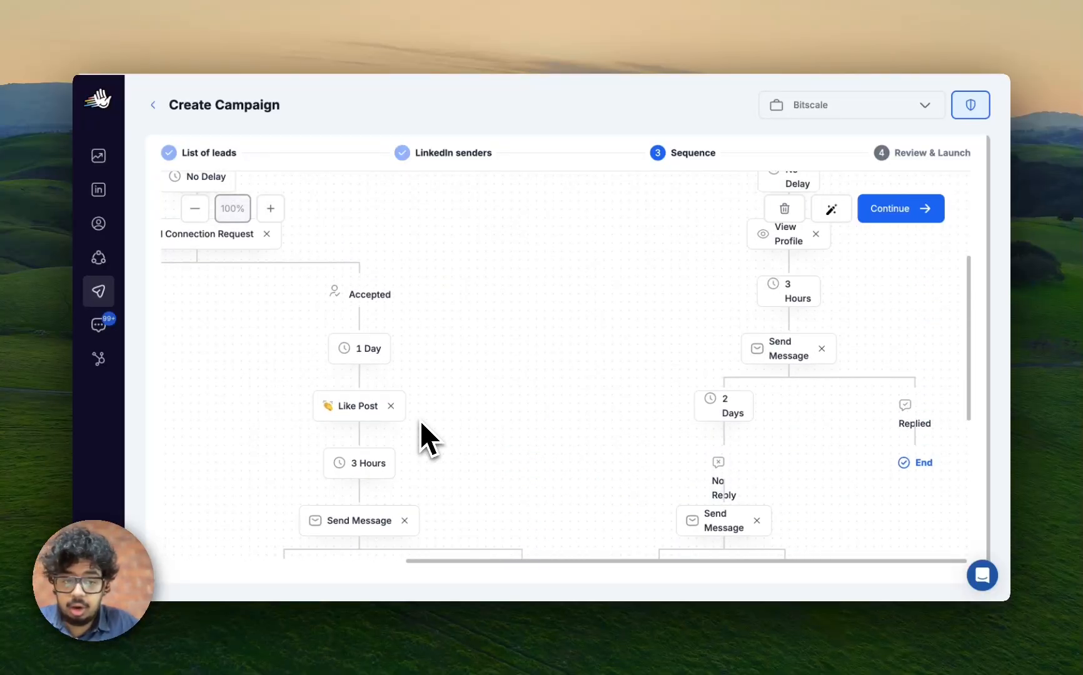
{"action": "scroll", "coordinate": [428, 437], "scroll_direction": "down", "scroll_amount": 5}
{"action": "scroll", "coordinate": [559, 332], "scroll_direction": "up", "scroll_amount": 5}
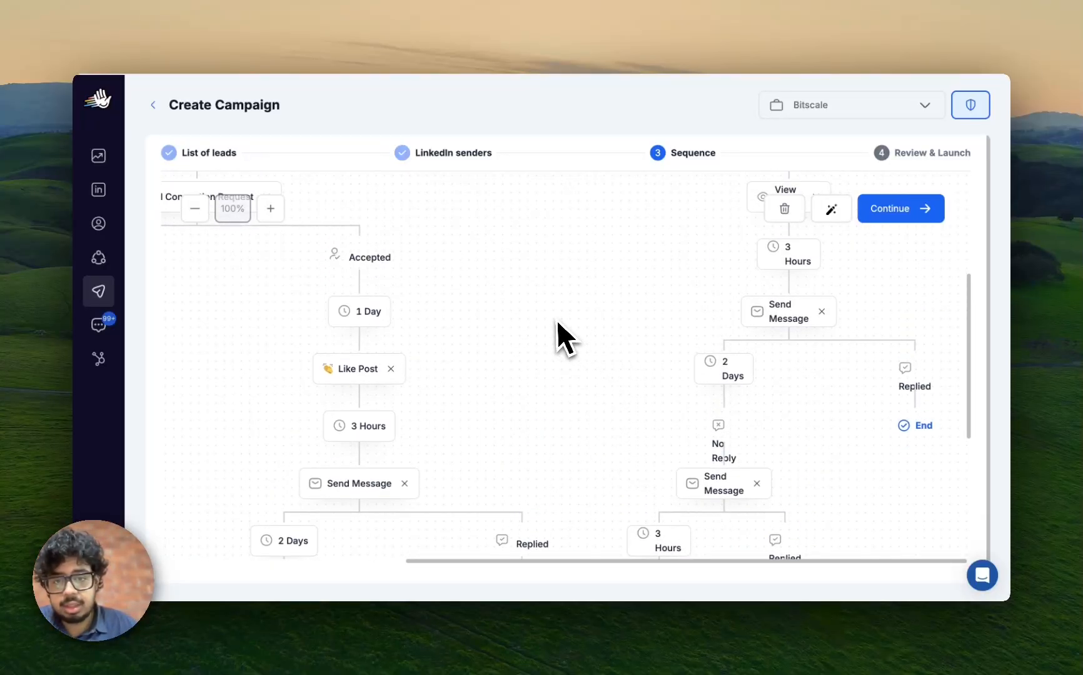
{"action": "scroll", "coordinate": [433, 311], "scroll_direction": "up", "scroll_amount": 2}
{"action": "scroll", "coordinate": [432, 309], "scroll_direction": "left", "scroll_amount": 5}
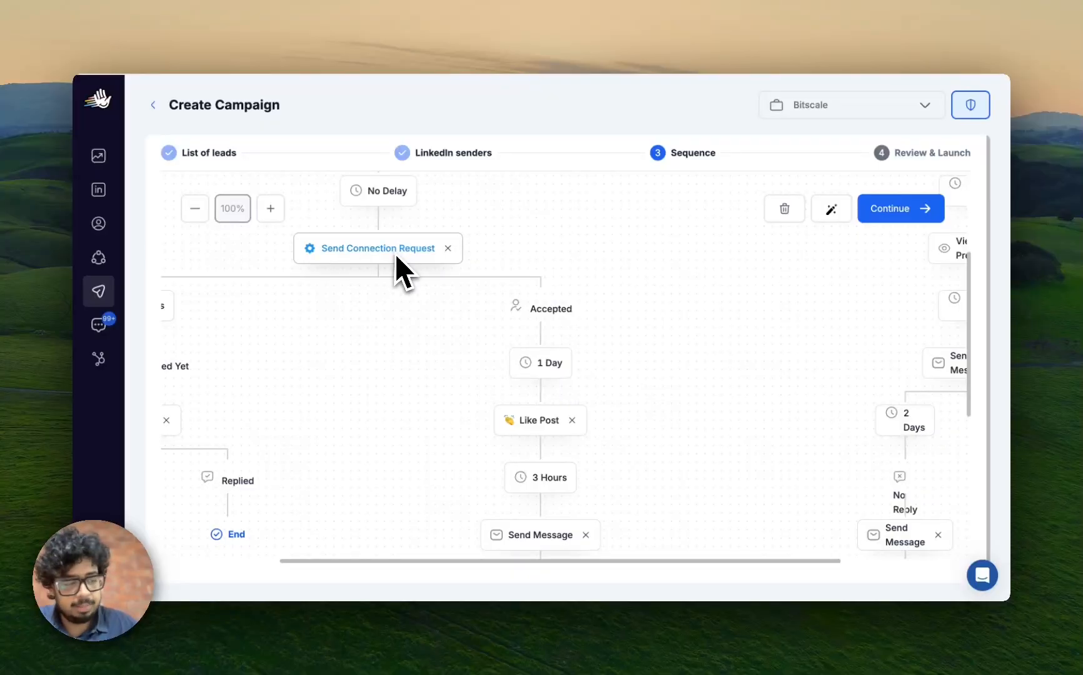
{"action": "scroll", "coordinate": [395, 254], "scroll_direction": "down", "scroll_amount": 6}
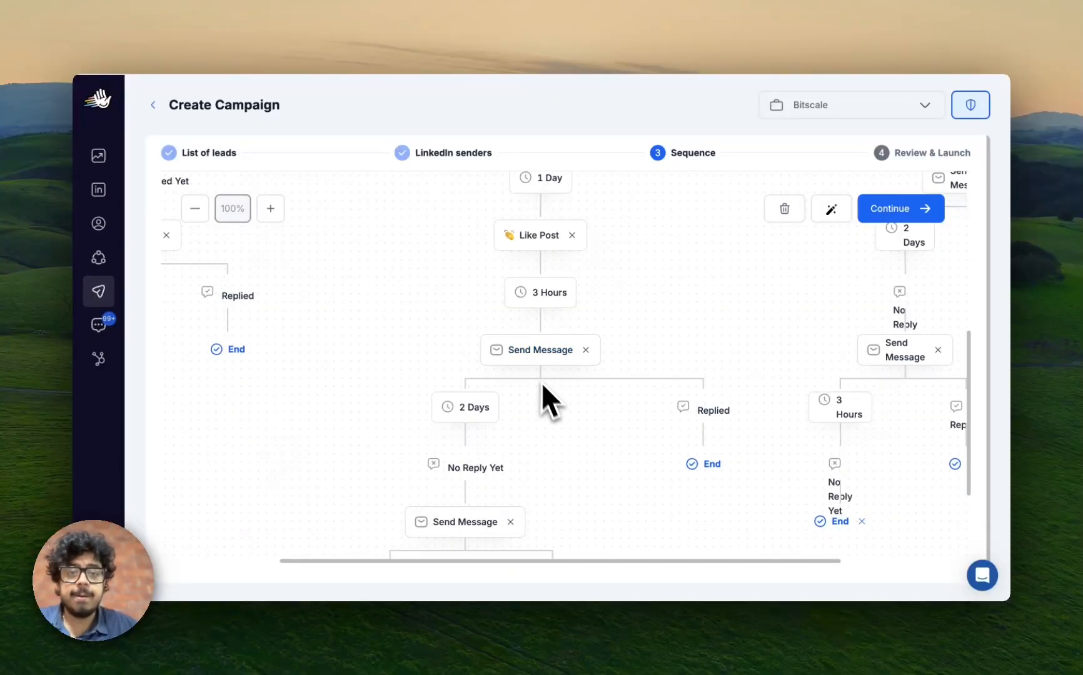
{"action": "scroll", "coordinate": [594, 431], "scroll_direction": "down", "scroll_amount": 5}
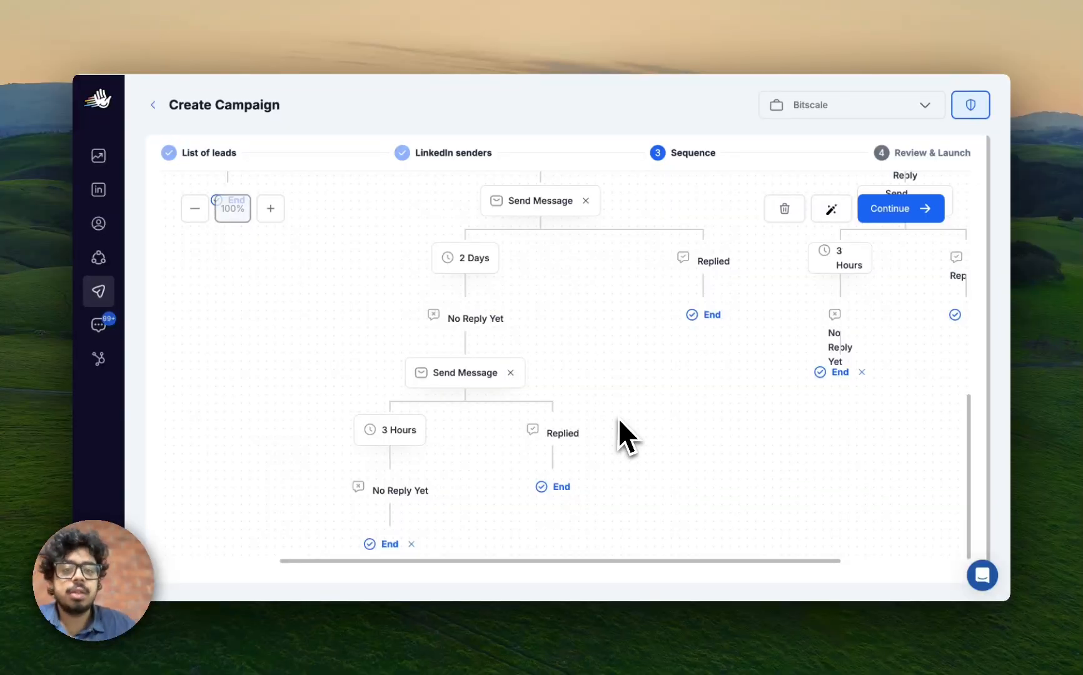
{"action": "scroll", "coordinate": [618, 418], "scroll_direction": "up", "scroll_amount": 10}
{"action": "scroll", "coordinate": [619, 415], "scroll_direction": "right", "scroll_amount": 5}
{"action": "scroll", "coordinate": [619, 415], "scroll_direction": "down", "scroll_amount": 3}
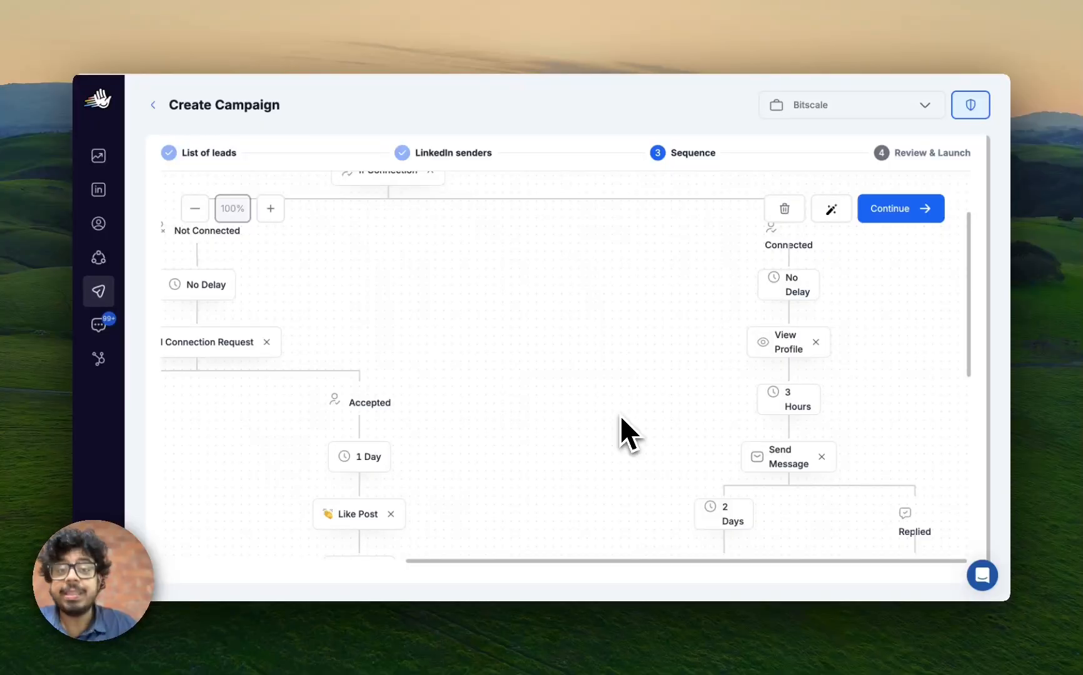
Replace the Connected branch message with "Hi {FIRST_NAME}, {personalisation}. Would you be interested." and fallback "Hi, bitscale might be relevant for you. Wanna try it out?".
{"action": "scroll", "coordinate": [603, 353], "scroll_direction": "up", "scroll_amount": 1}
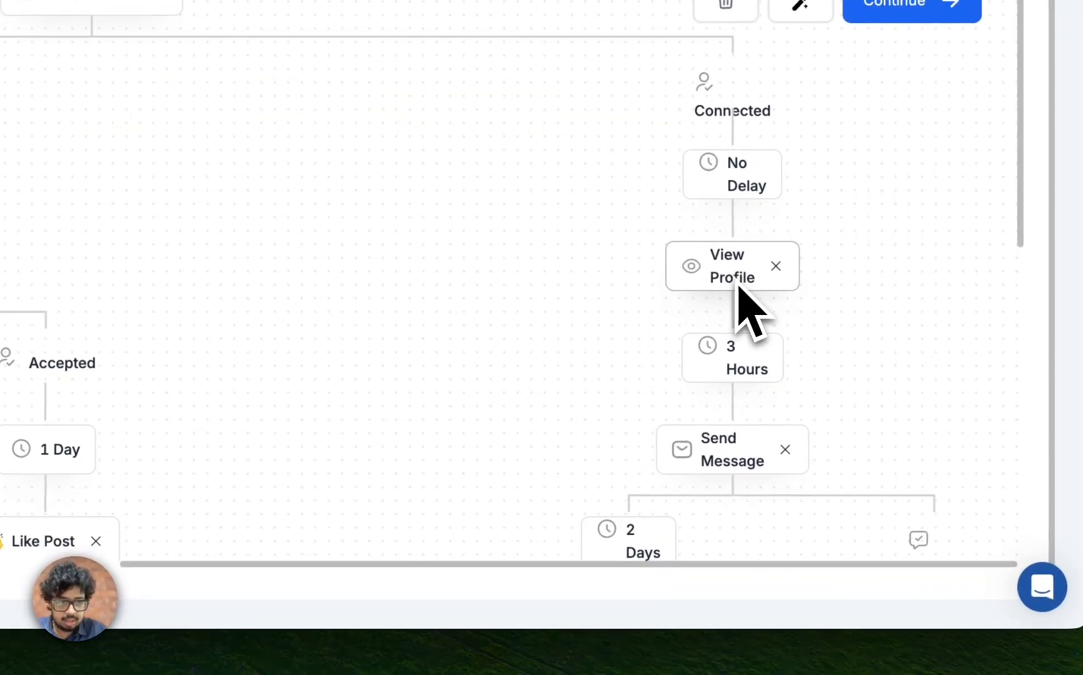
{"action": "left_click", "coordinate": [737, 441]}
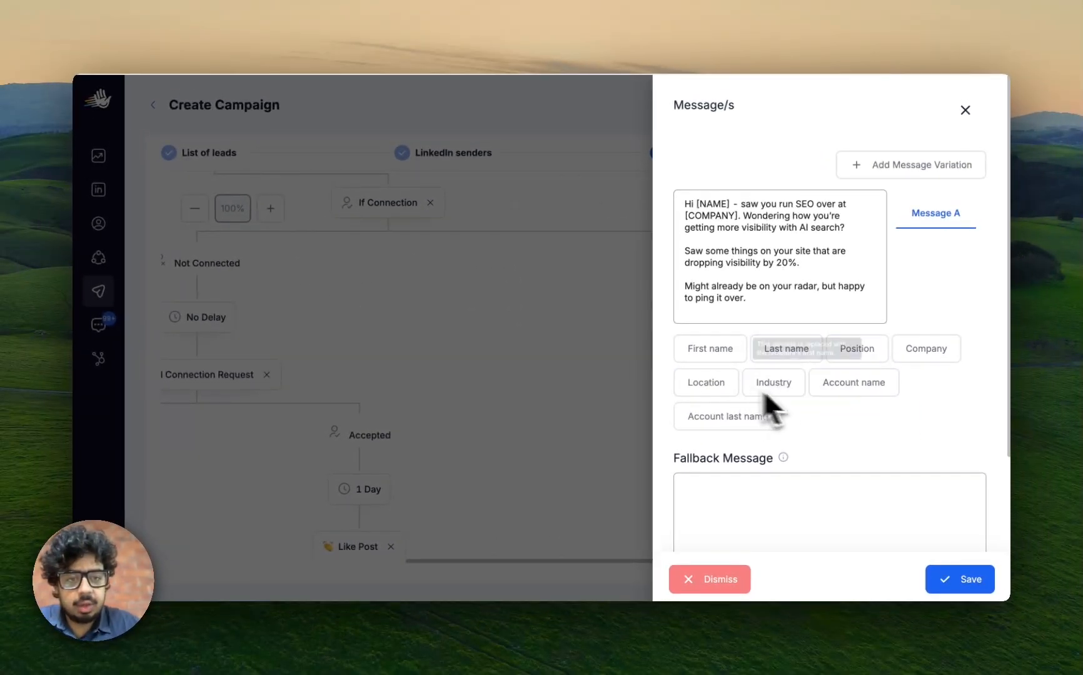
{"action": "left_click", "coordinate": [707, 349]}
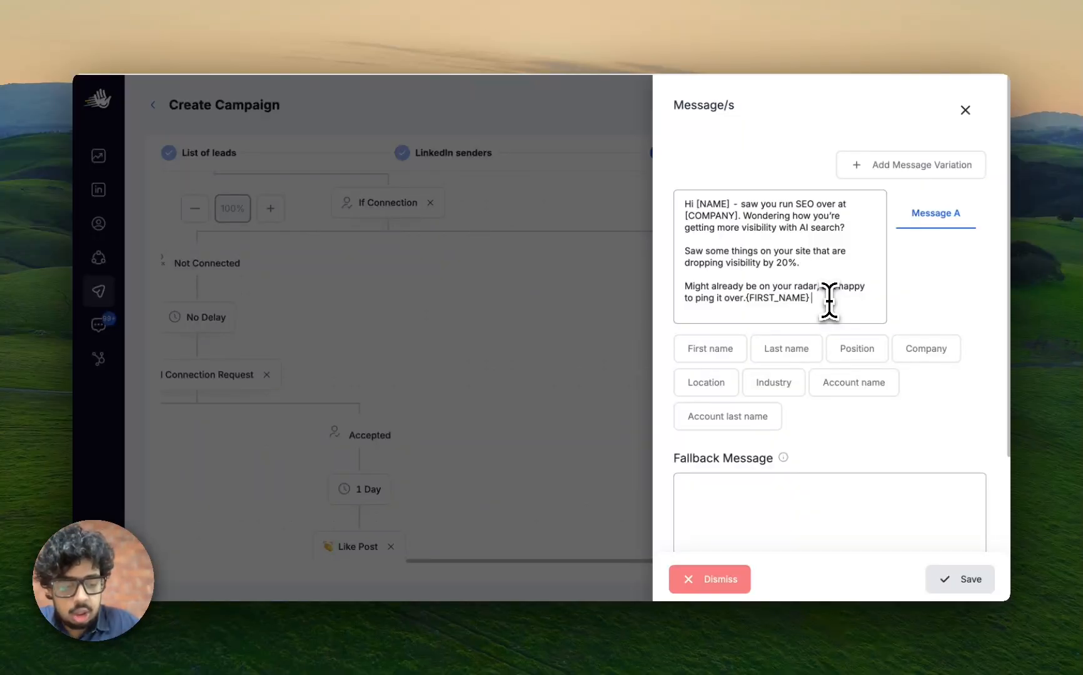
{"action": "type", "text": "over.{FIRST_NAME} {pe"}
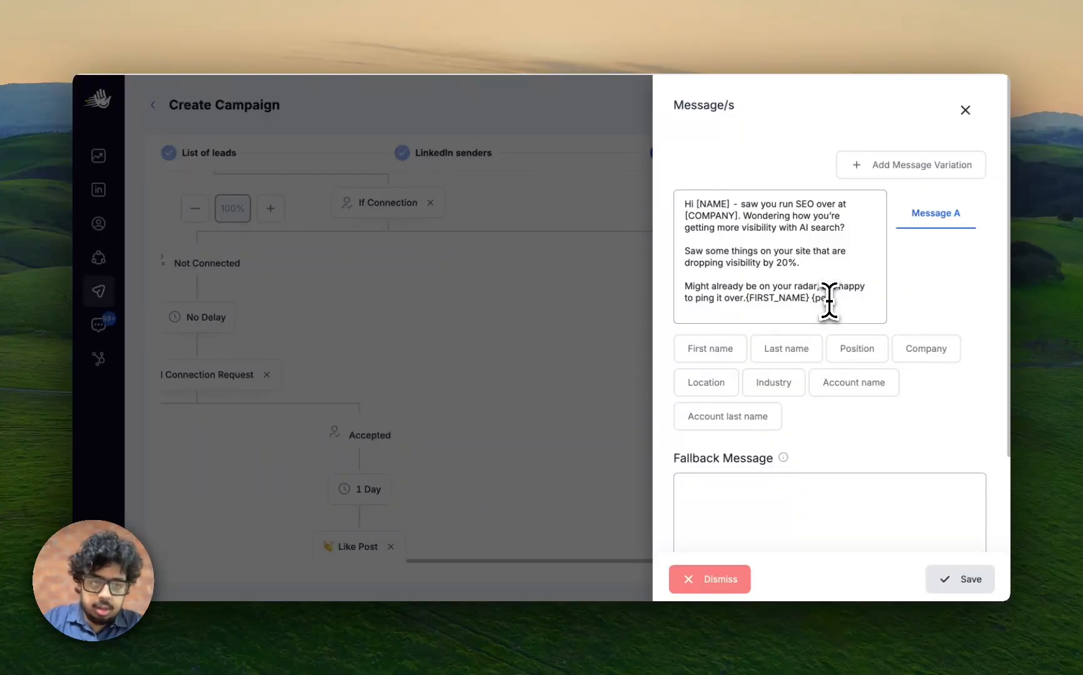
{"action": "type", "text": "rsonalisation"}
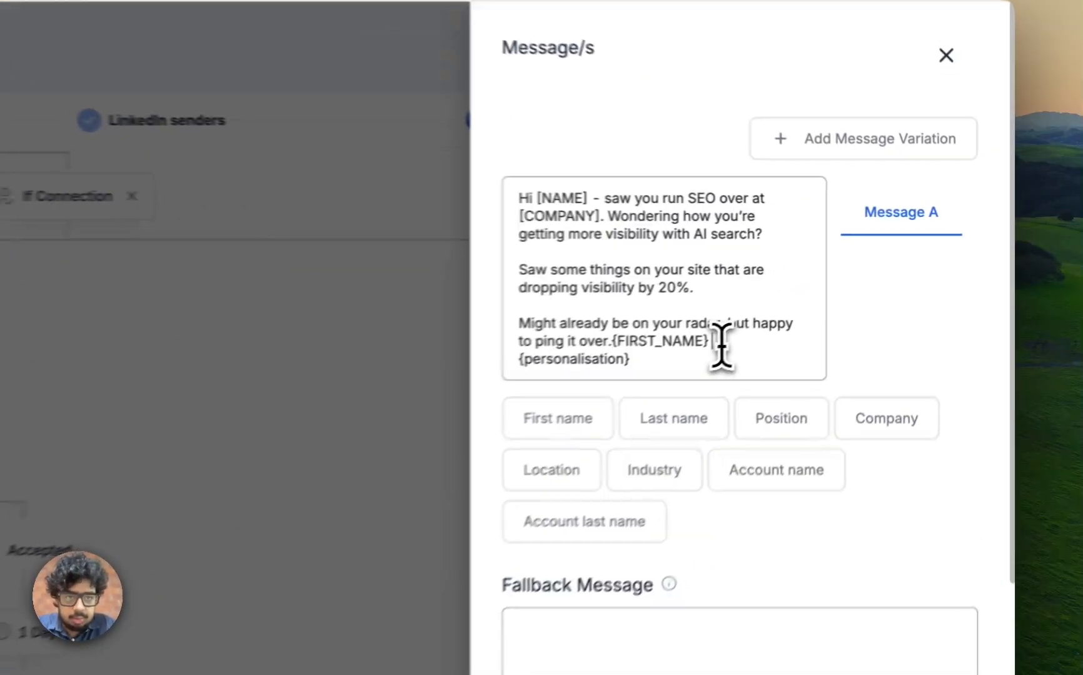
{"action": "left_click_drag", "start_coordinate": [721, 344], "coordinate": [563, 206]}
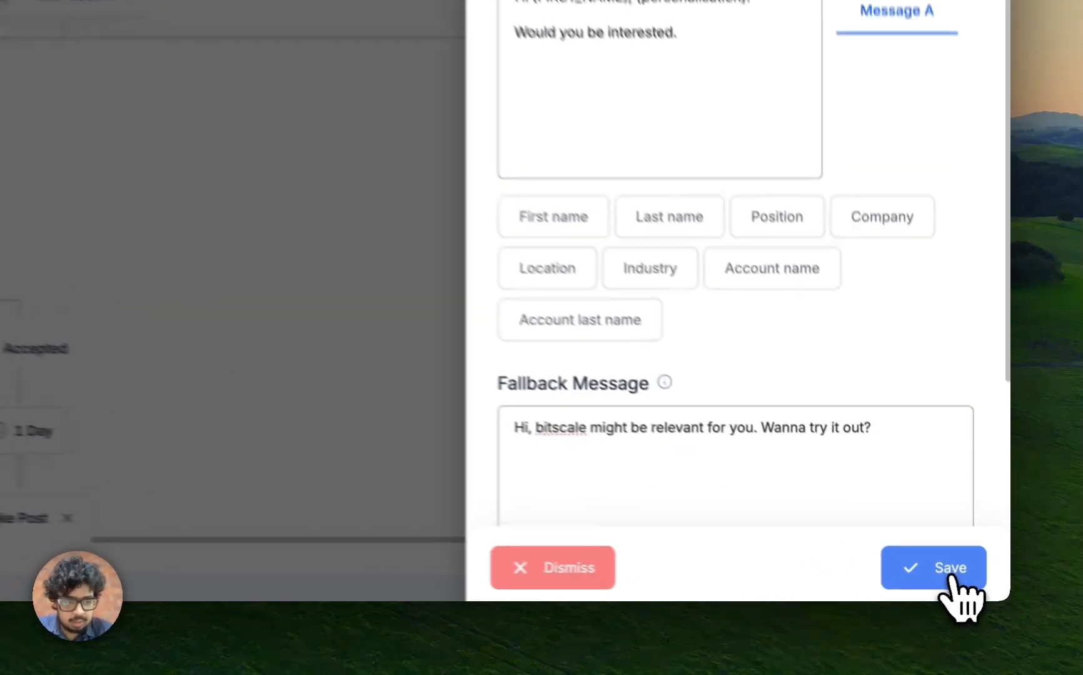
{"action": "left_click", "coordinate": [965, 580]}
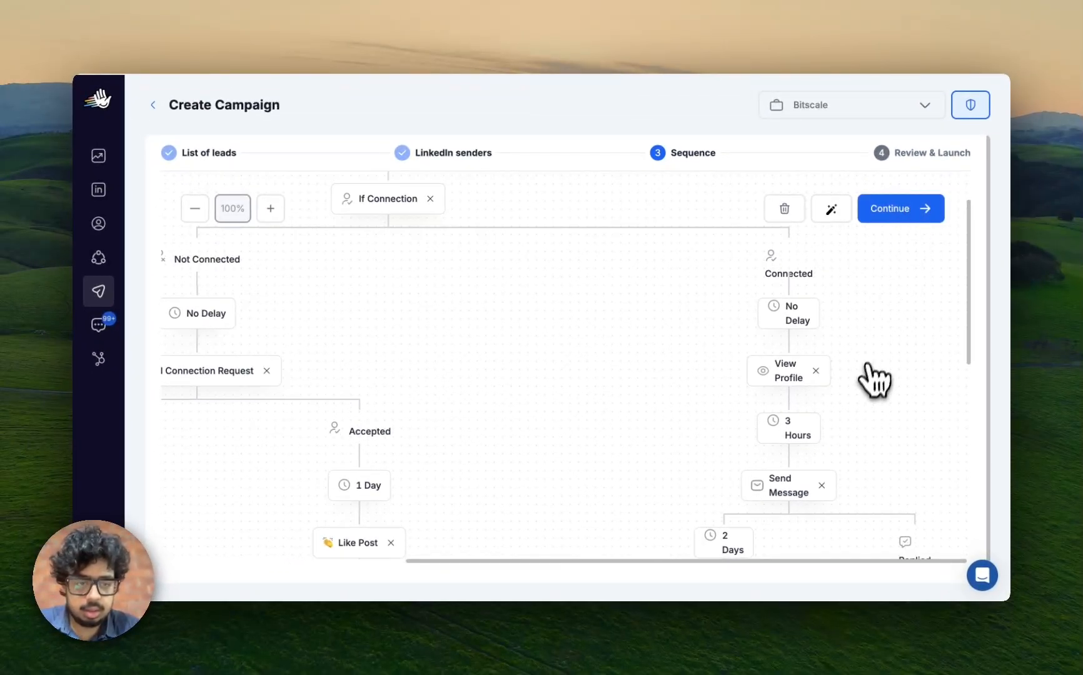
Proceed from the sequence to the review stage, launch the Demo campaign and pause it.
{"action": "scroll", "coordinate": [869, 382], "scroll_direction": "down", "scroll_amount": 3}
{"action": "left_click", "coordinate": [886, 214]}
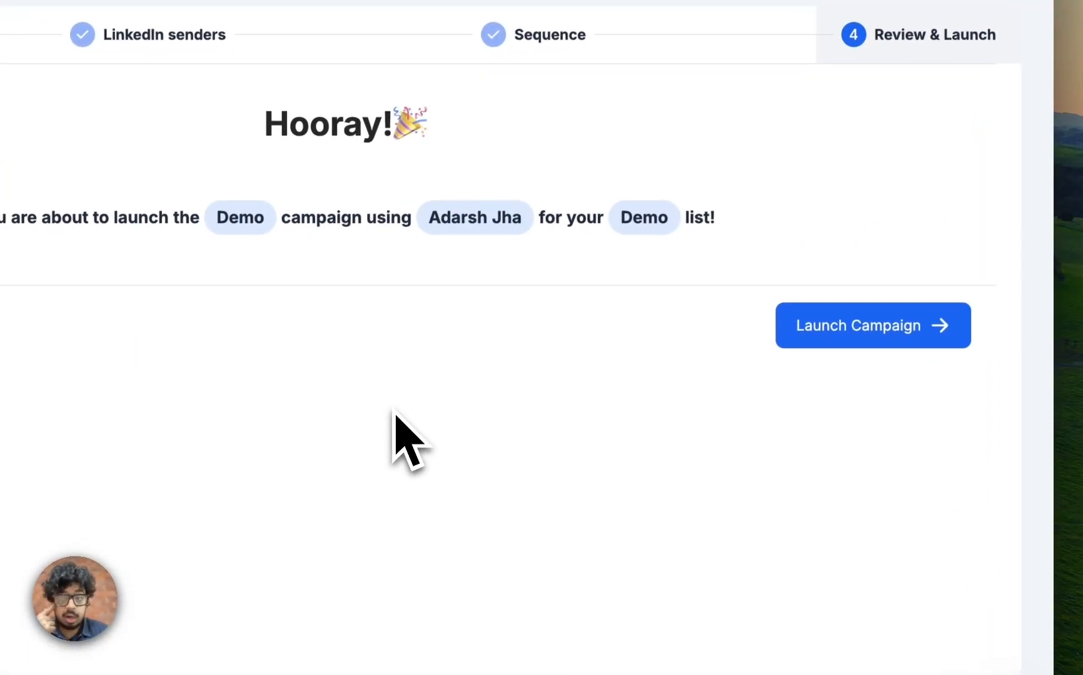
{"action": "left_click", "coordinate": [841, 337]}
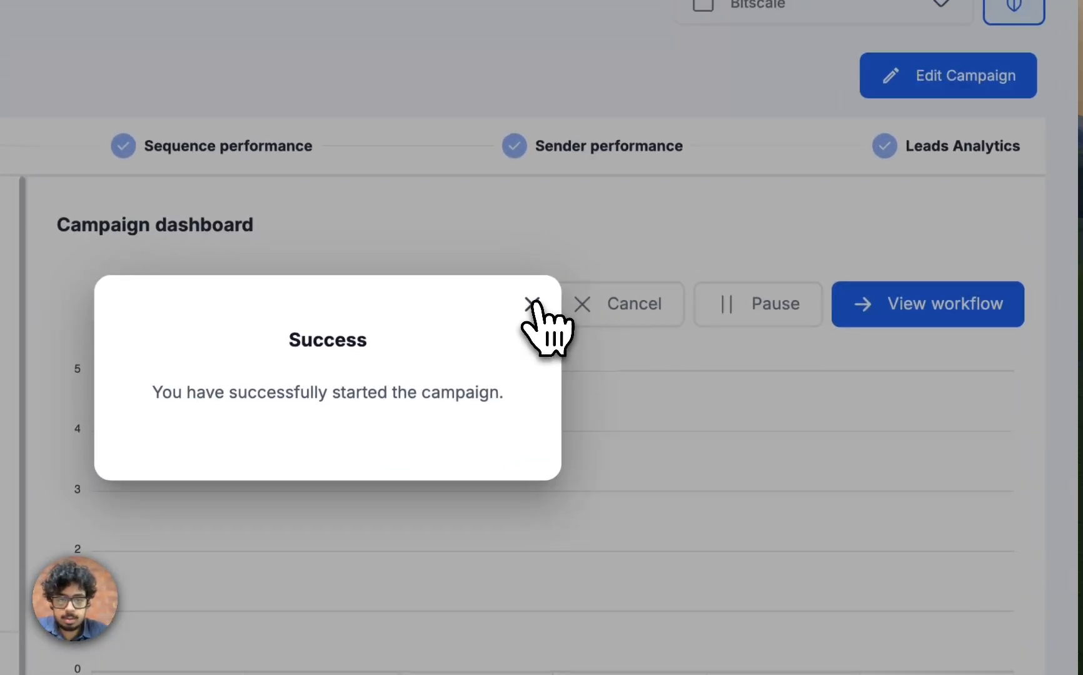
{"action": "left_click", "coordinate": [465, 180]}
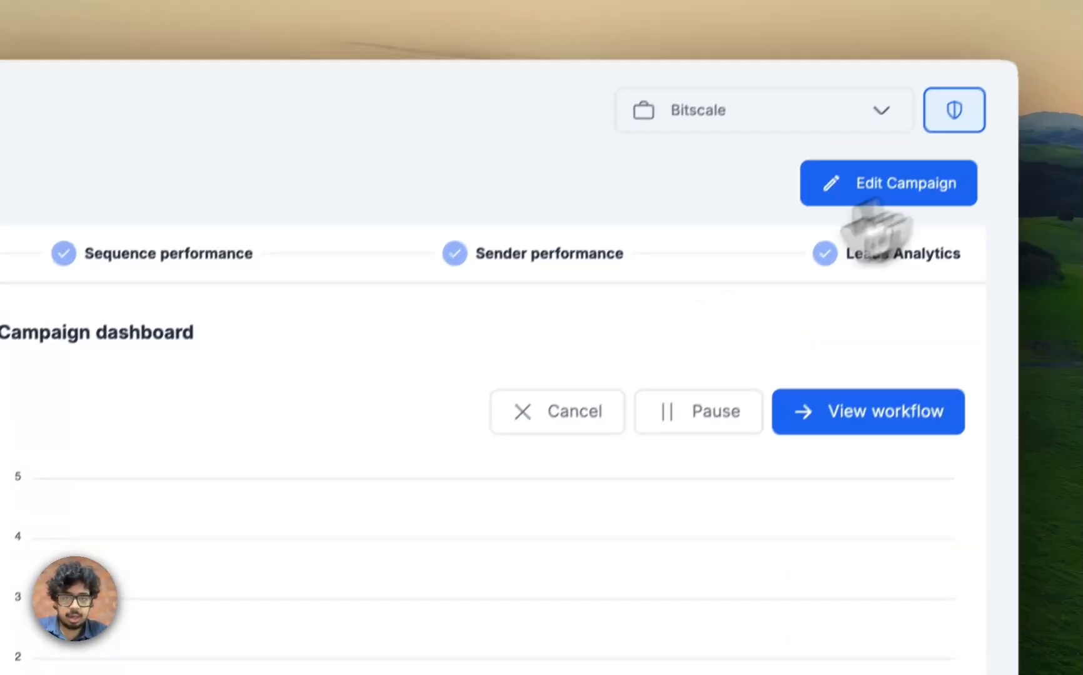
{"action": "left_click", "coordinate": [216, 199]}
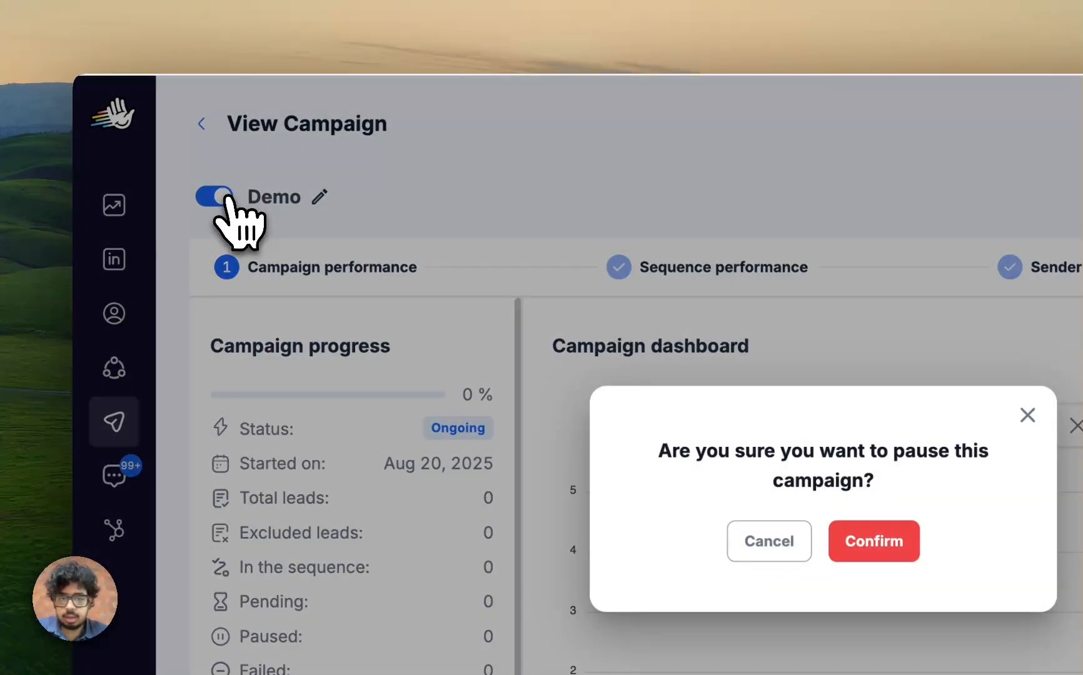
{"action": "left_click", "coordinate": [870, 543]}
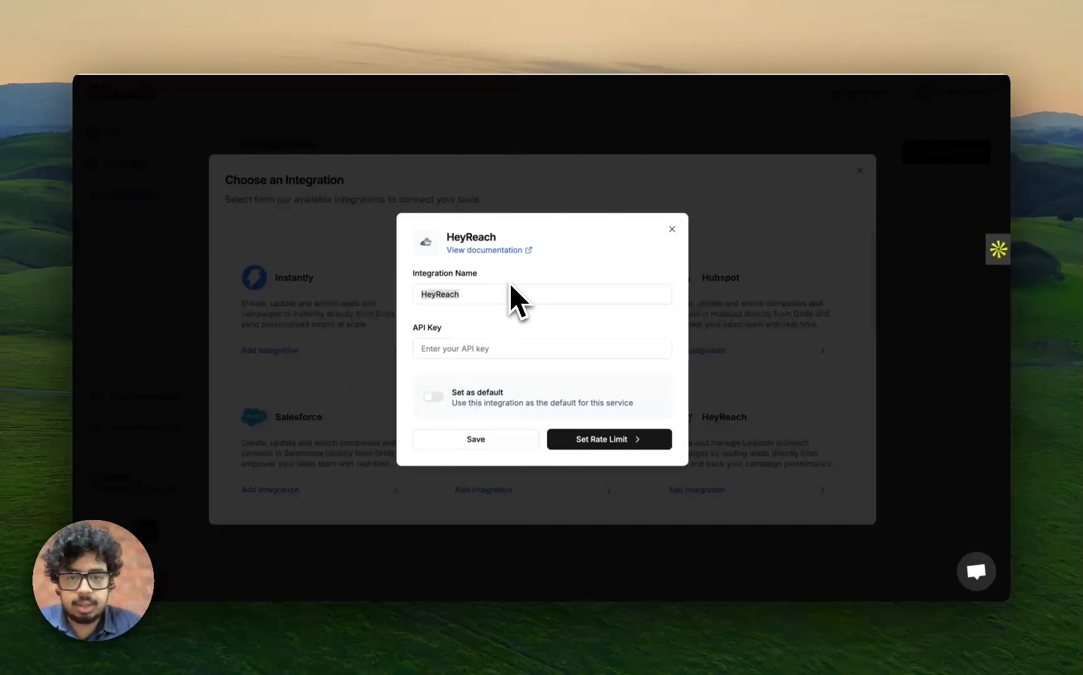
In Bitscale, close the integration dialogs and select Demo as the campaign for the Add leads to a HeyReach campaign column.
{"action": "left_click", "coordinate": [671, 229]}
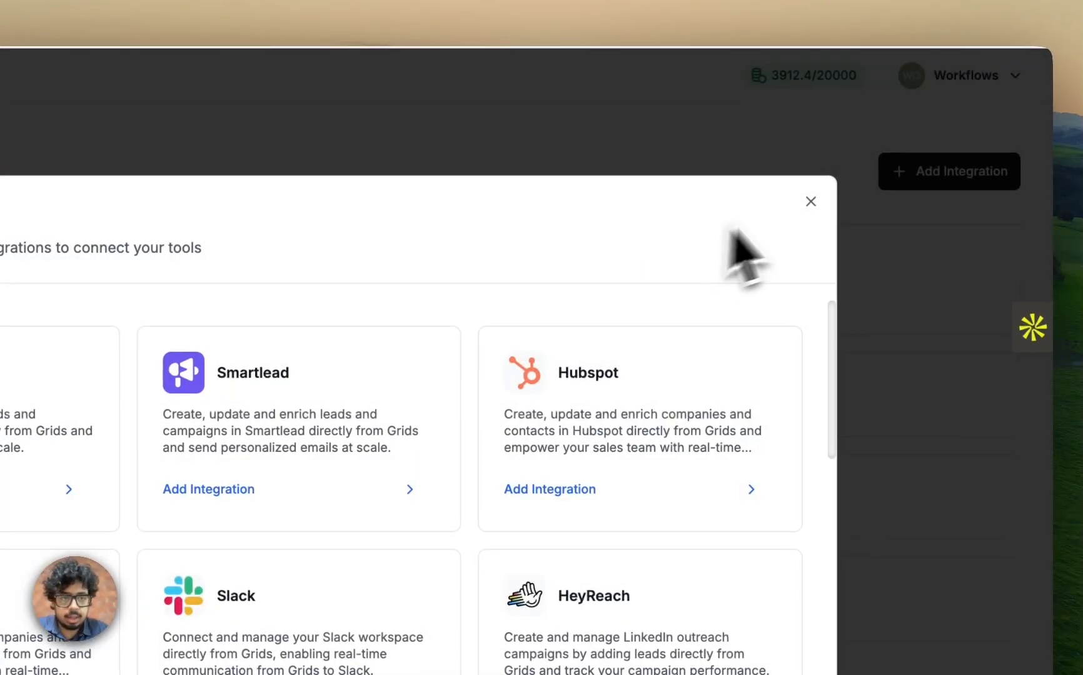
{"action": "left_click", "coordinate": [811, 201]}
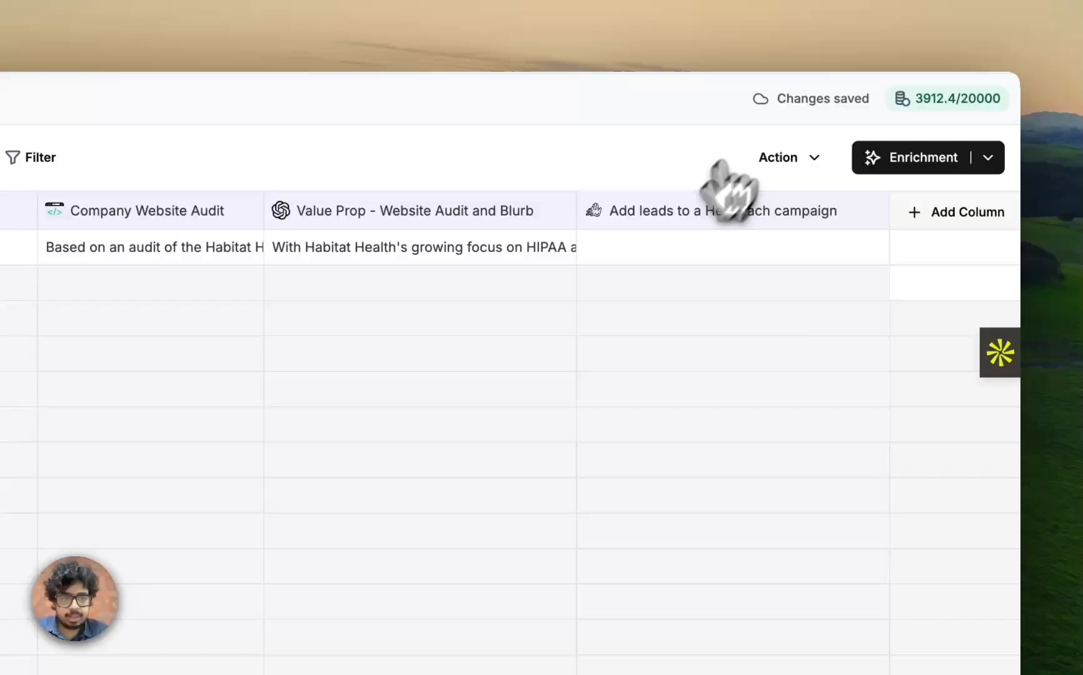
{"action": "left_click", "coordinate": [744, 209]}
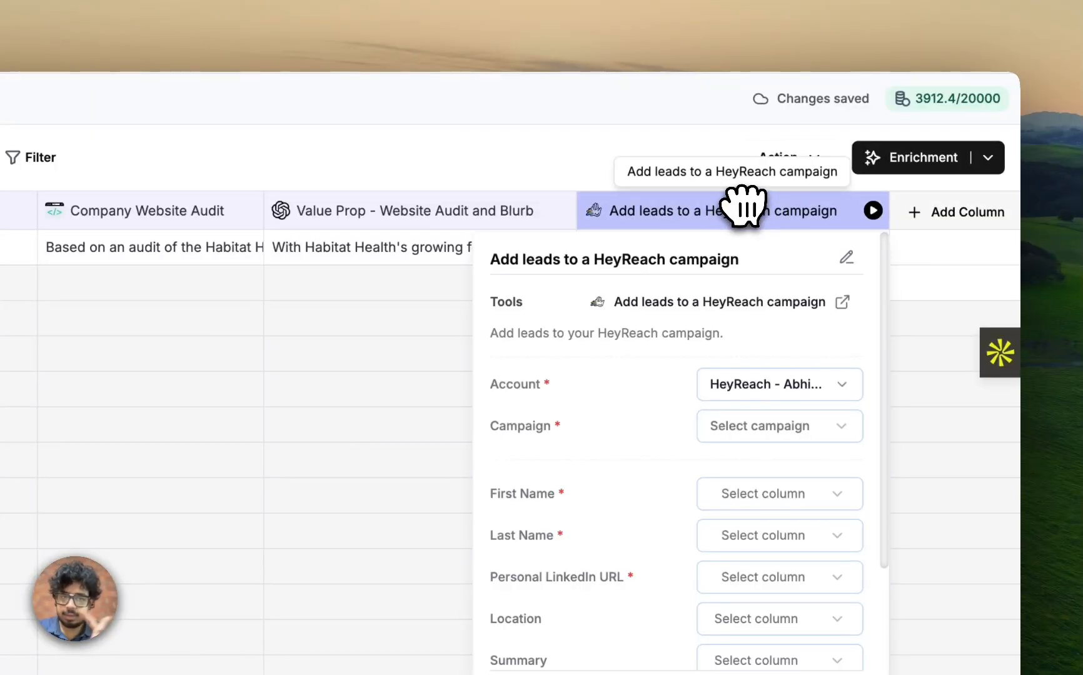
{"action": "left_click", "coordinate": [751, 422]}
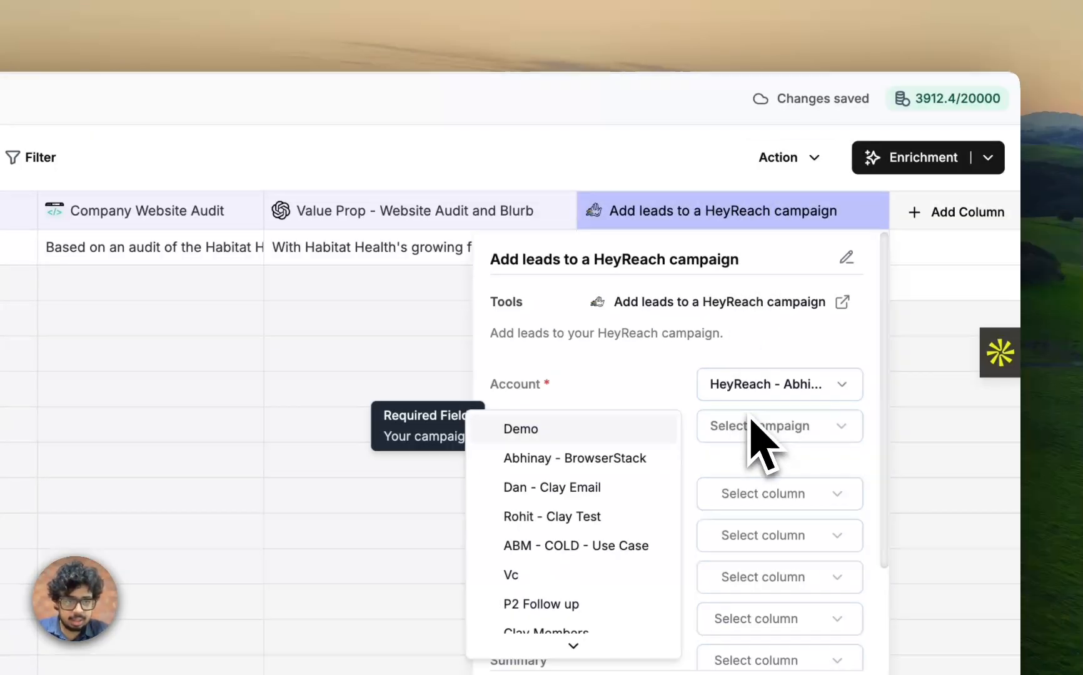
{"action": "left_click", "coordinate": [575, 437]}
Map the required First Name, Last Name and Personal LinkedIn URL fields to the First Name, Last Name and Linkedin Url columns.
{"action": "left_click", "coordinate": [727, 495]}
{"action": "left_click", "coordinate": [760, 414]}
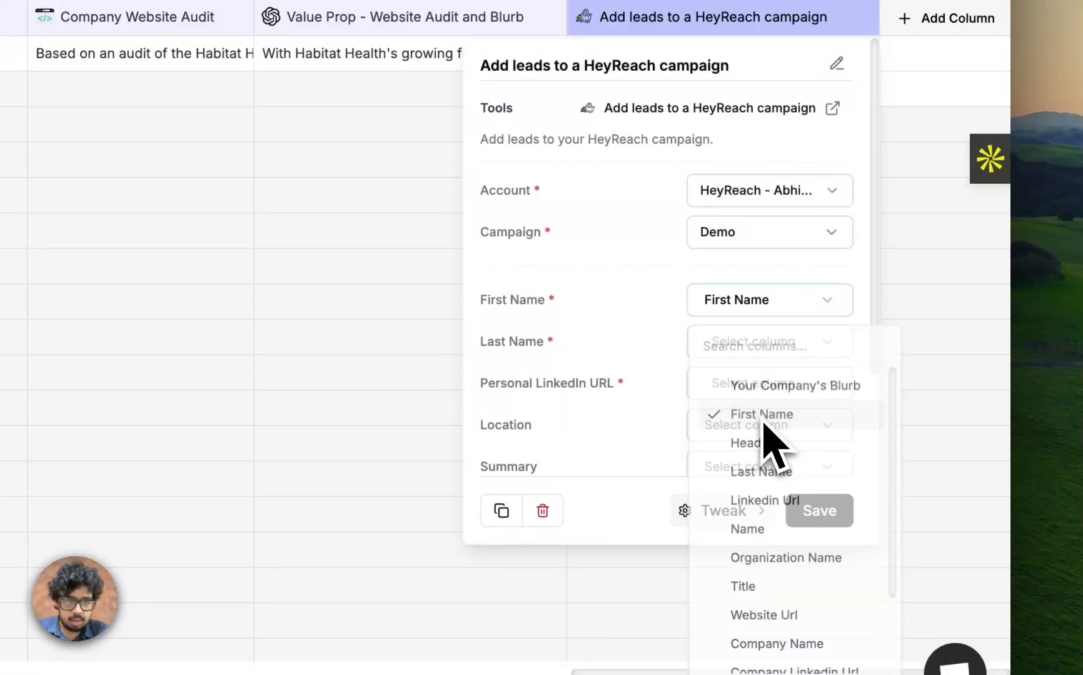
{"action": "left_click", "coordinate": [741, 346]}
{"action": "scroll", "coordinate": [769, 525], "scroll_direction": "down", "scroll_amount": 2}
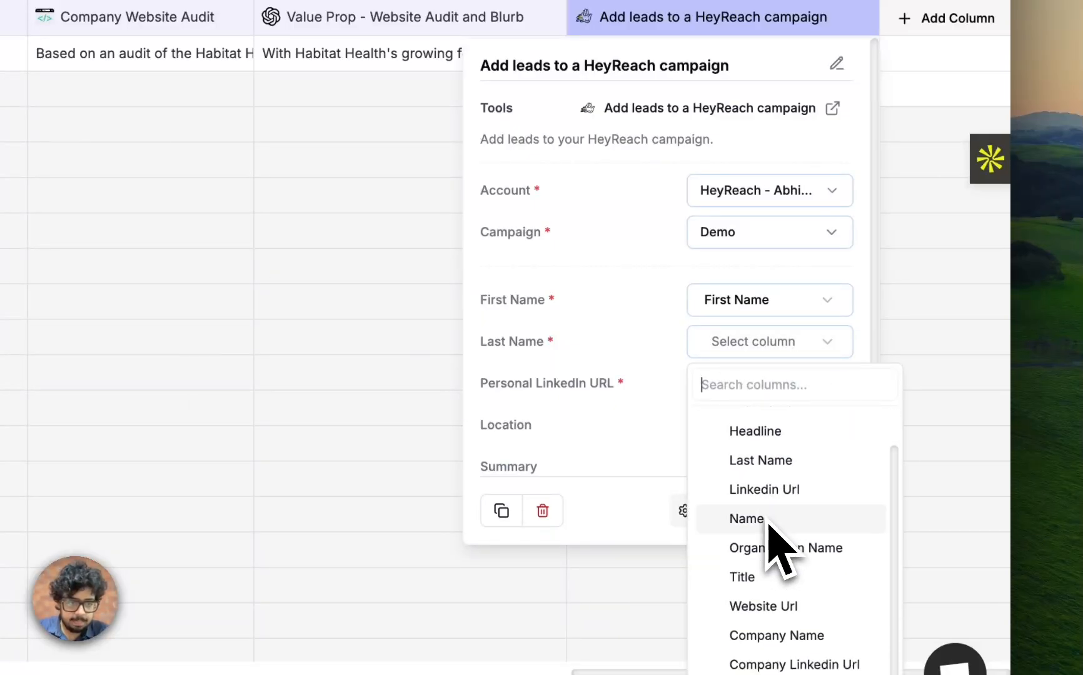
{"action": "left_click", "coordinate": [782, 443]}
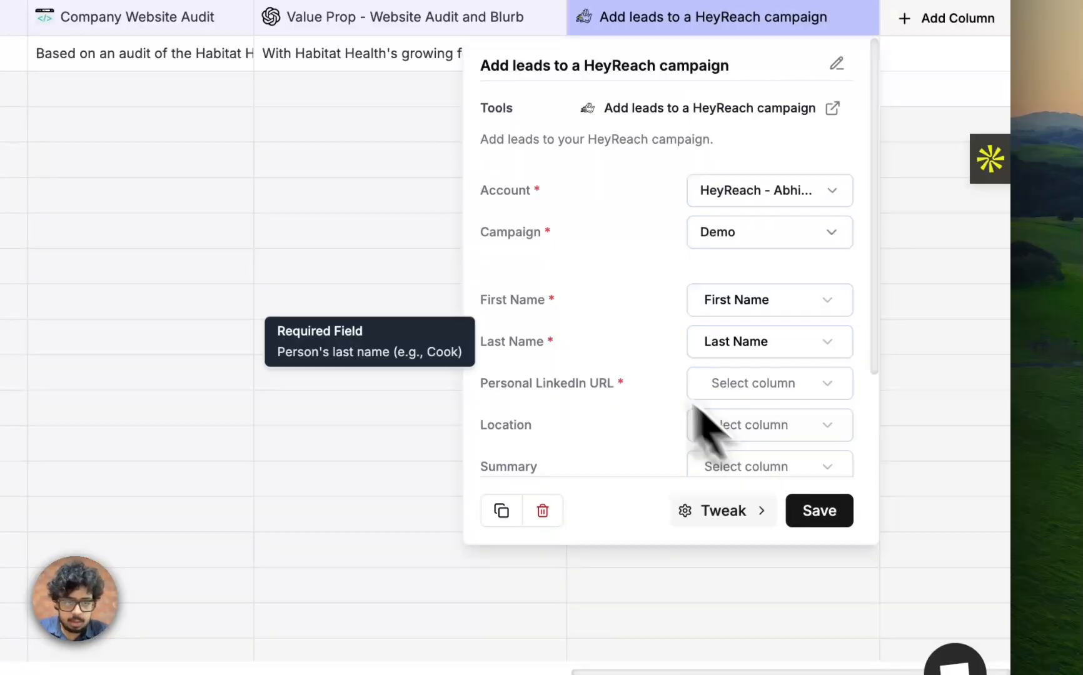
{"action": "left_click", "coordinate": [730, 385]}
{"action": "left_click", "coordinate": [774, 188]}
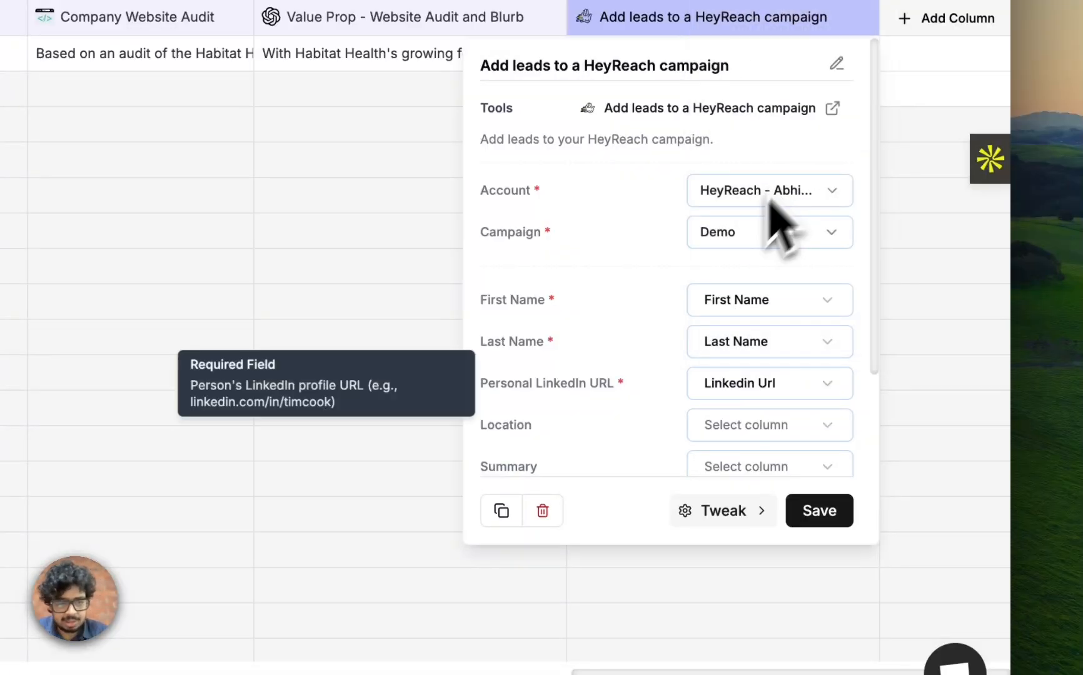
Add a custom field named personalisation to the HeyReach lead mapping and open its column choices.
{"action": "scroll", "coordinate": [653, 362], "scroll_direction": "down", "scroll_amount": 5}
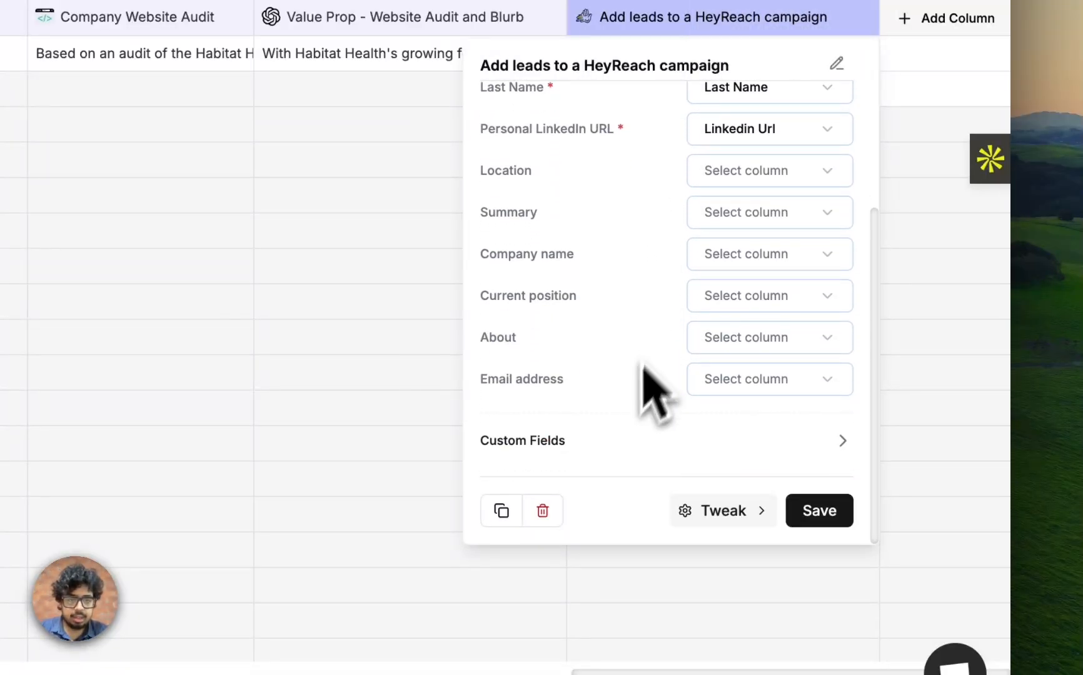
{"action": "left_click", "coordinate": [585, 443]}
{"action": "scroll", "coordinate": [588, 450], "scroll_direction": "down", "scroll_amount": 1}
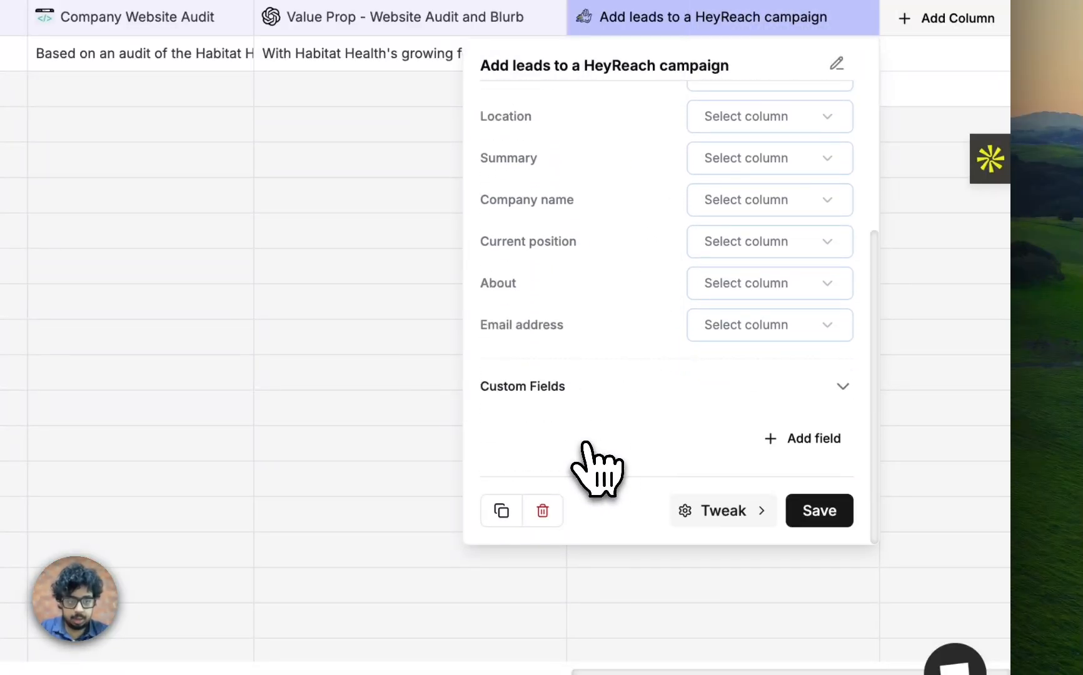
{"action": "left_click", "coordinate": [775, 438]}
{"action": "type", "text": "personalised"}
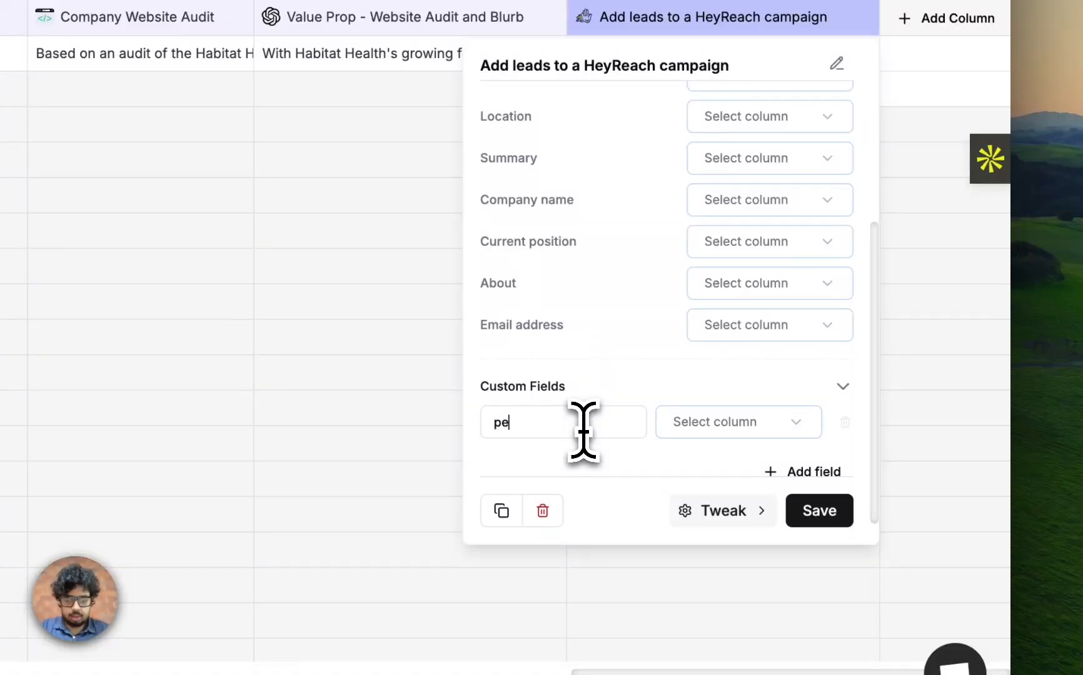
{"action": "type", "text": "ion"}
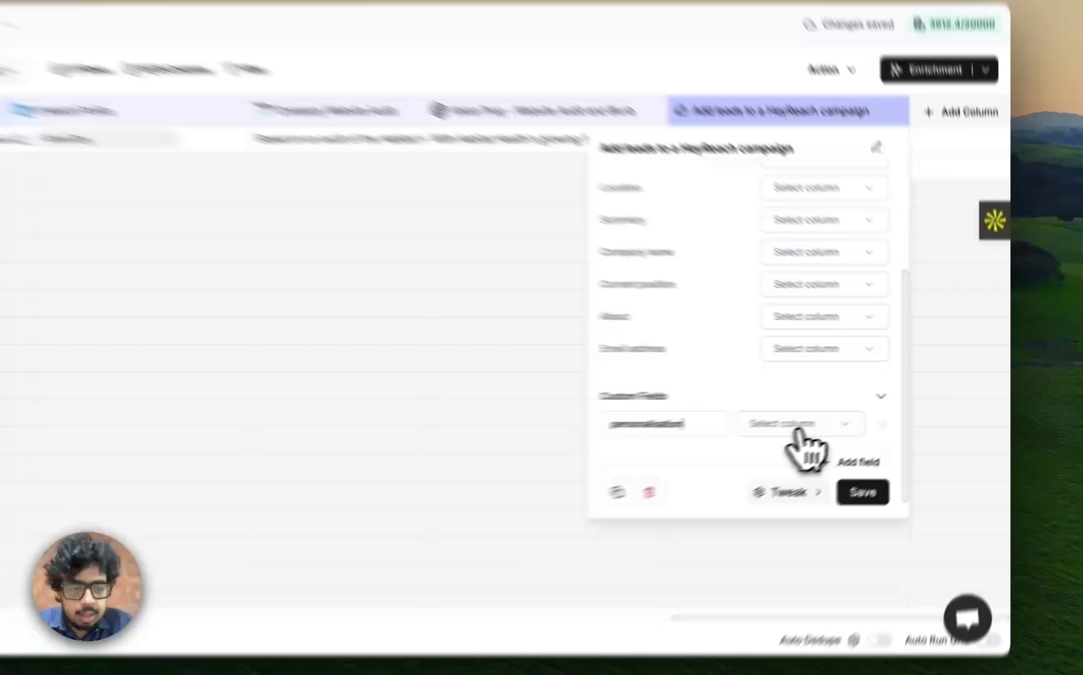
{"action": "left_click", "coordinate": [797, 428]}
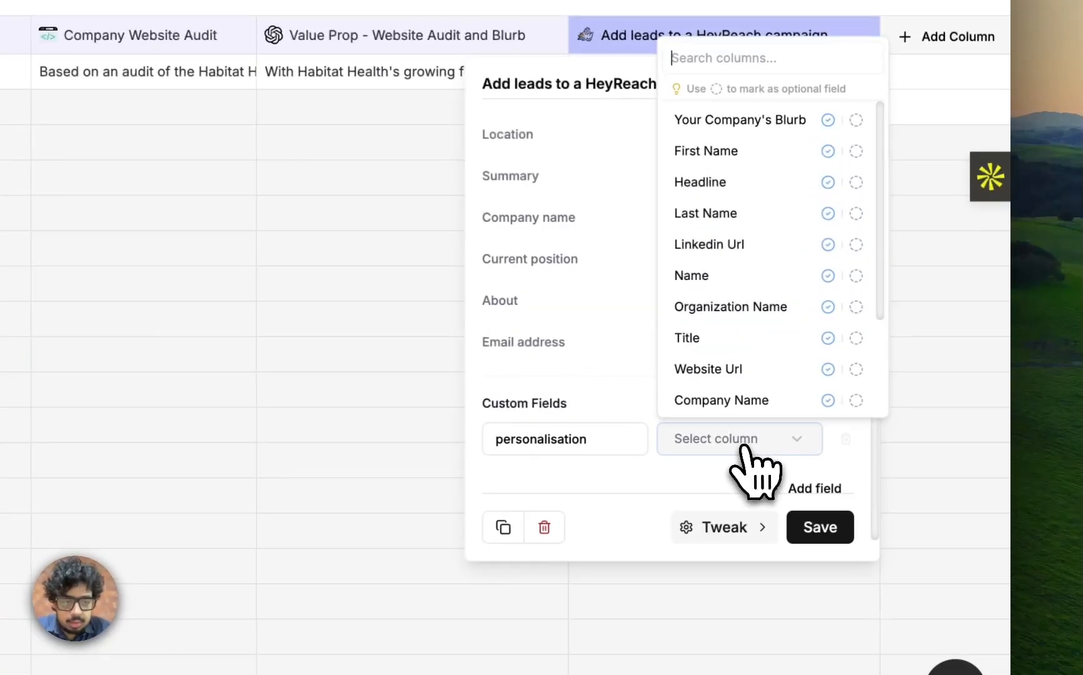